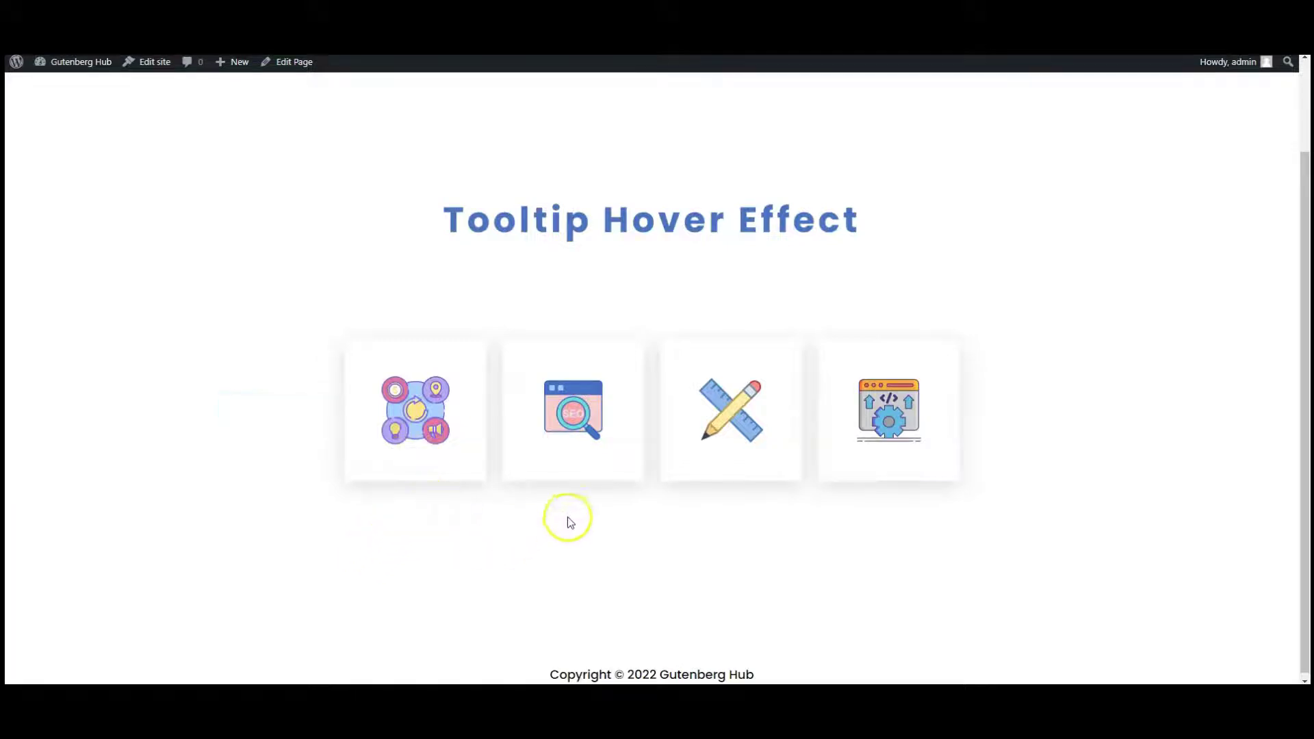
Preview the blue hover tooltips on the Marketing, SEO, Designer and Developer cards.
{"action": "mouse_move", "coordinate": [721, 507]}
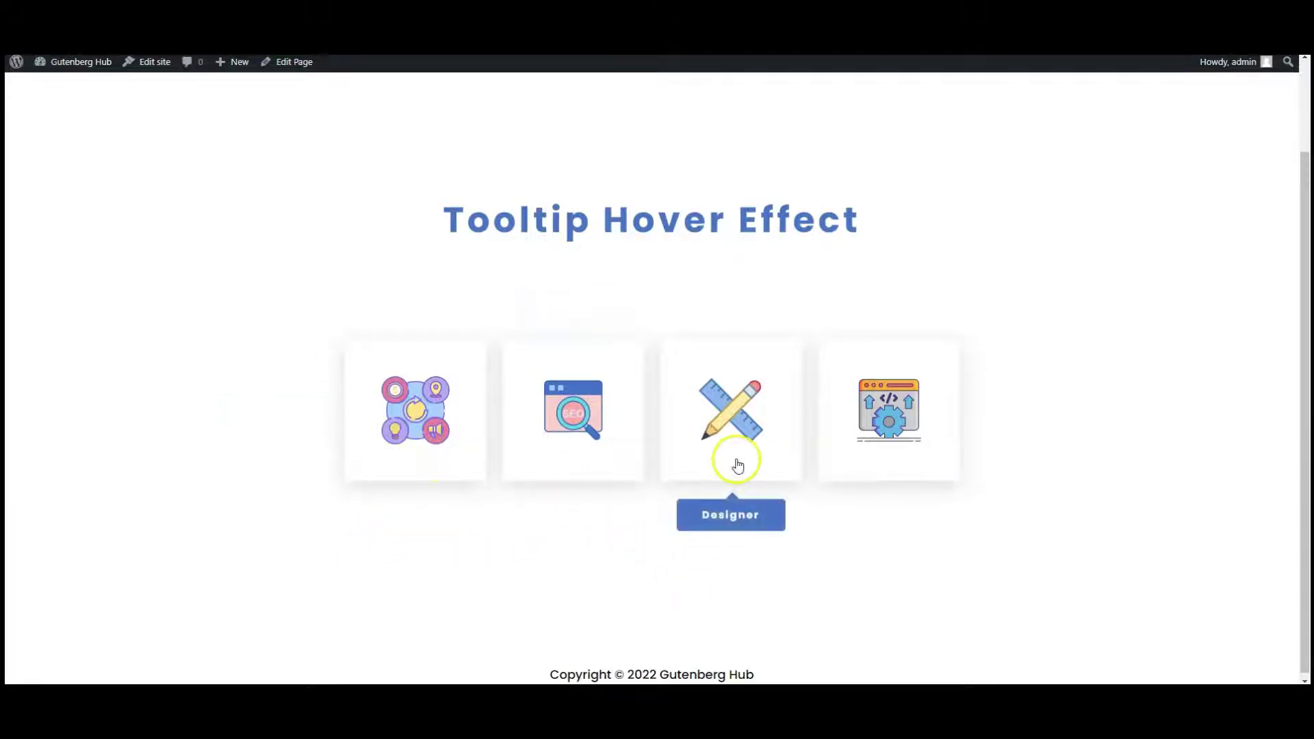
{"action": "mouse_move", "coordinate": [869, 450]}
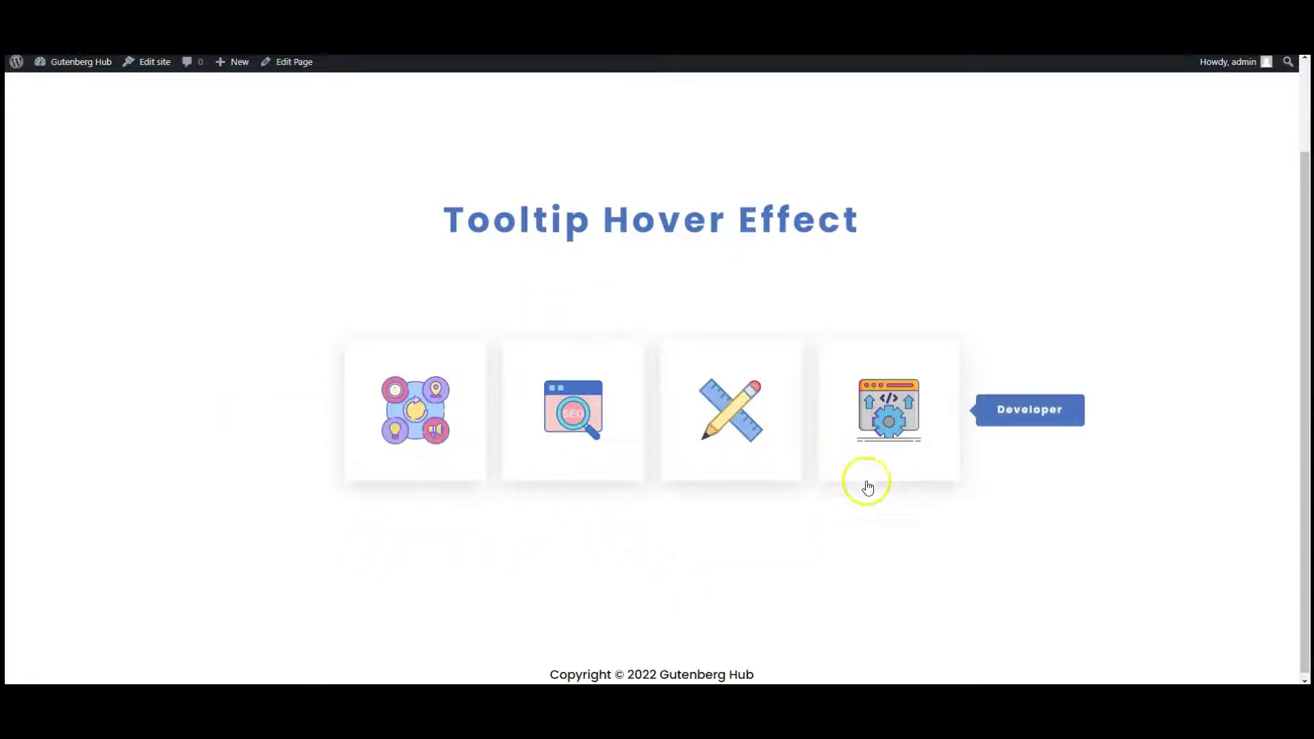
{"action": "mouse_move", "coordinate": [792, 449]}
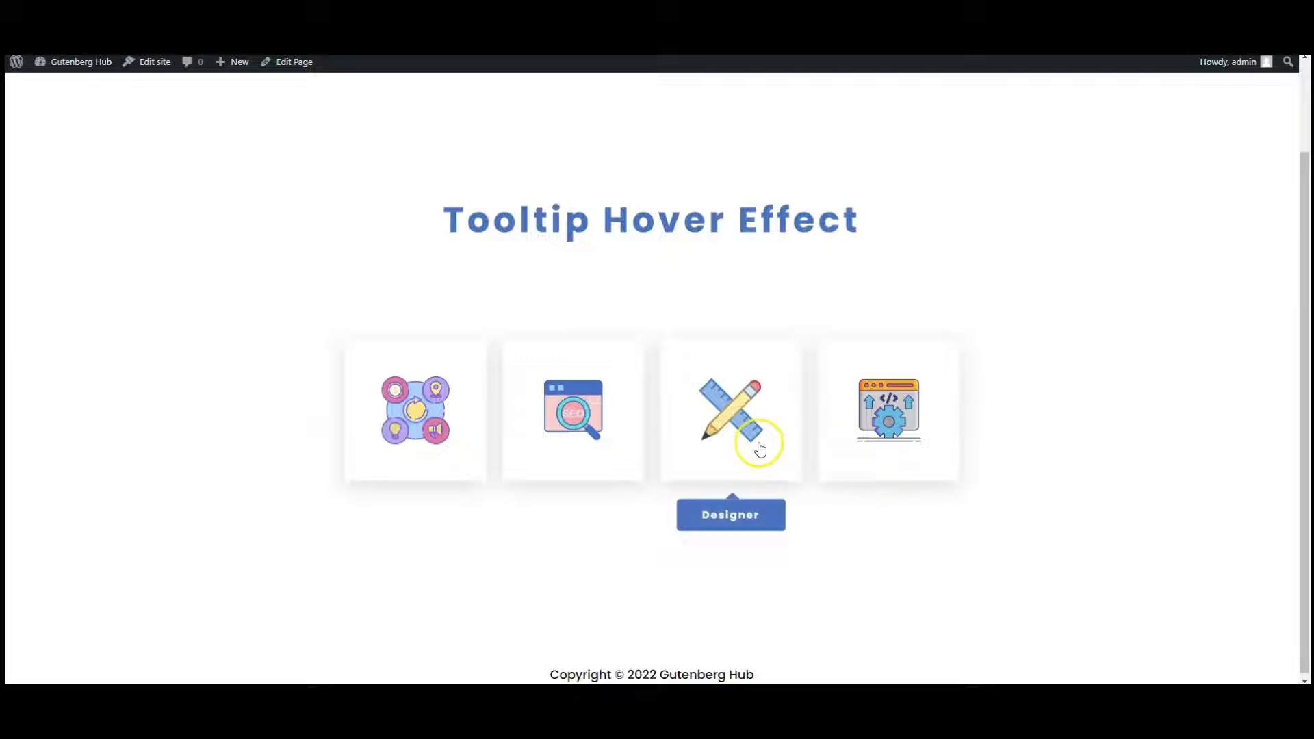
{"action": "mouse_move", "coordinate": [463, 428]}
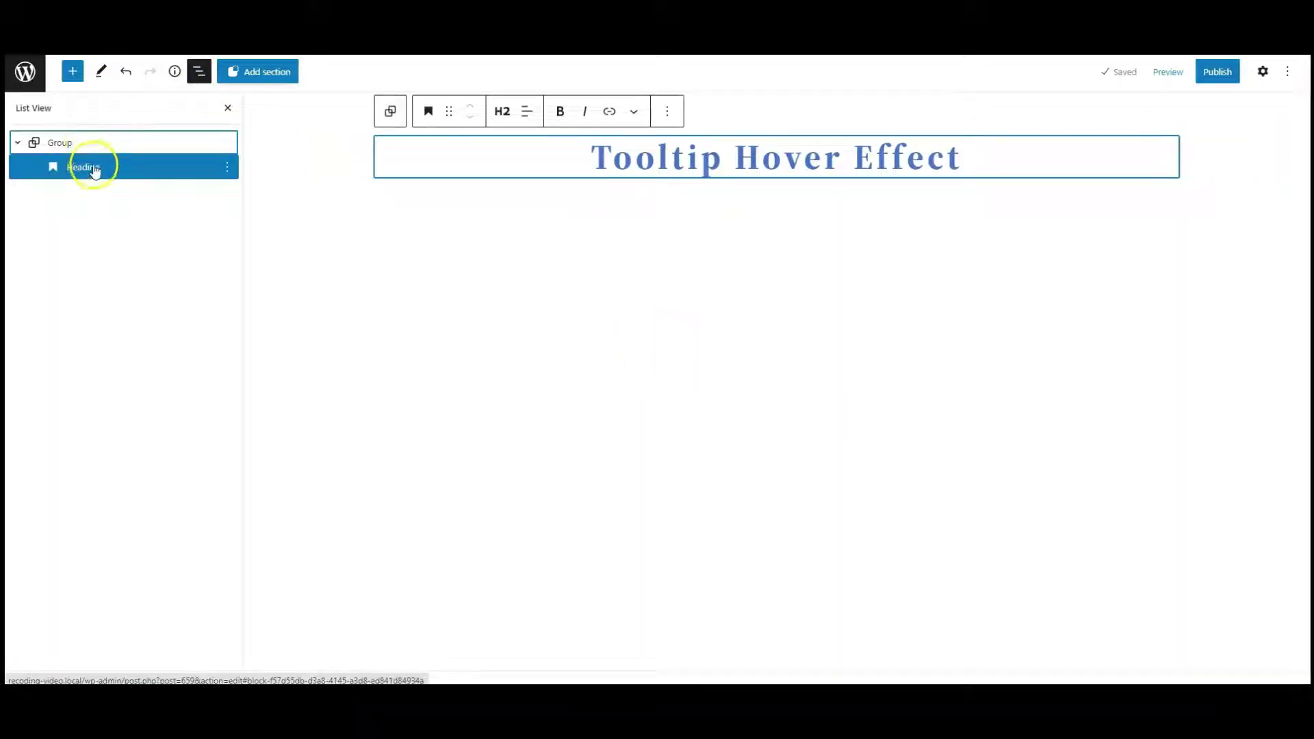
Insert a Columns block below the heading using the single 100% column layout.
{"action": "left_click", "coordinate": [74, 74]}
{"action": "type", "text": "c"}
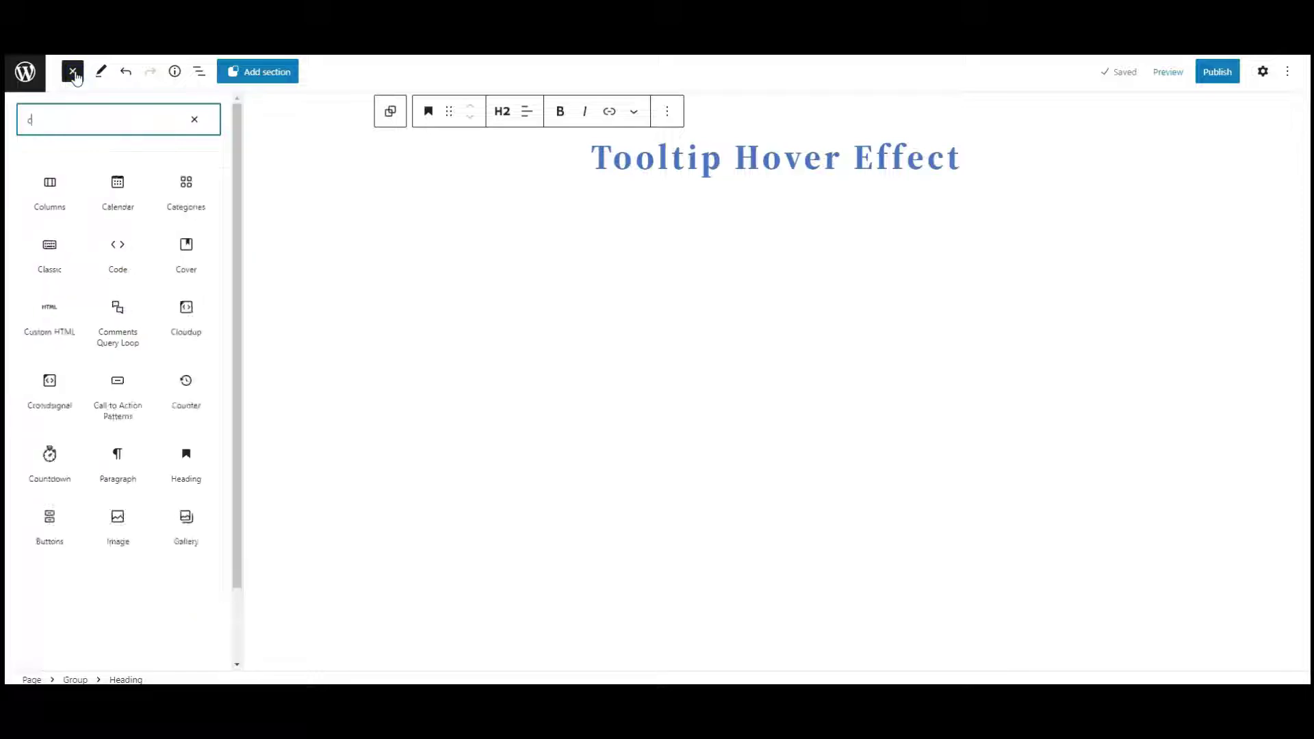
{"action": "type", "text": "olumns"}
{"action": "left_click", "coordinate": [79, 124]}
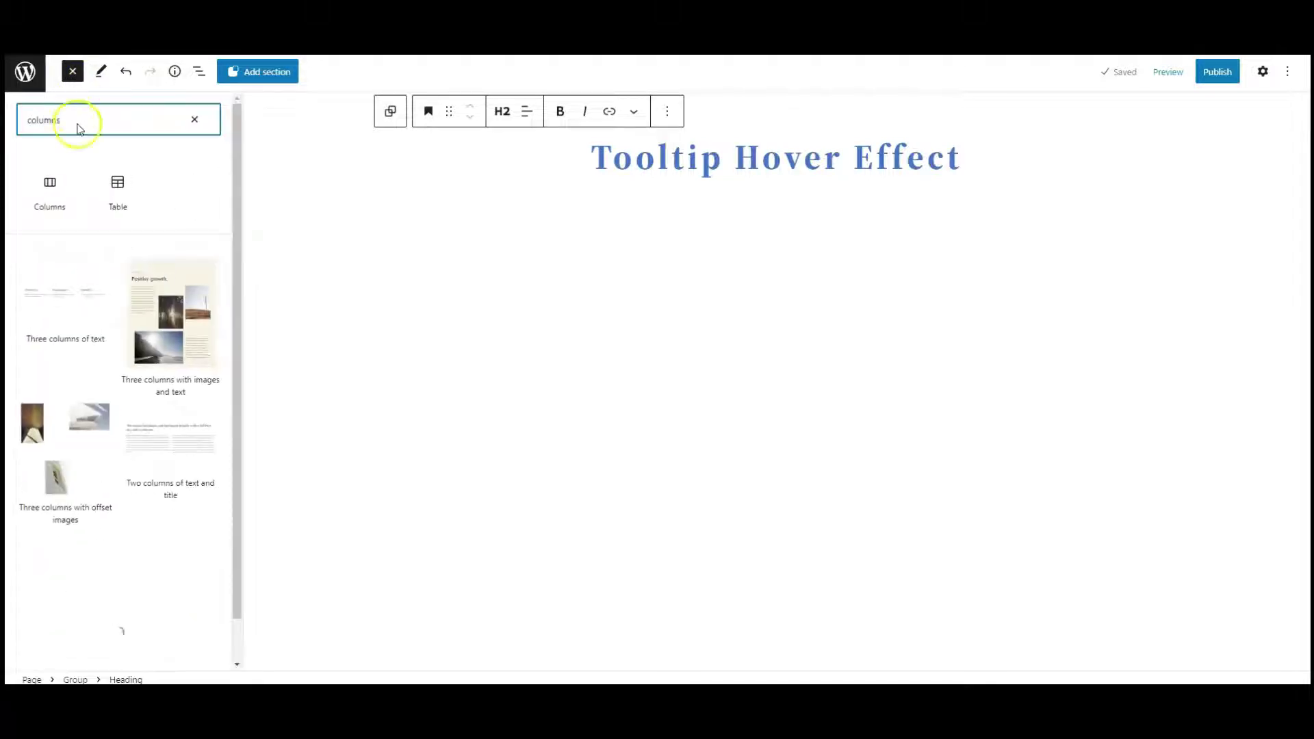
{"action": "left_click", "coordinate": [48, 197]}
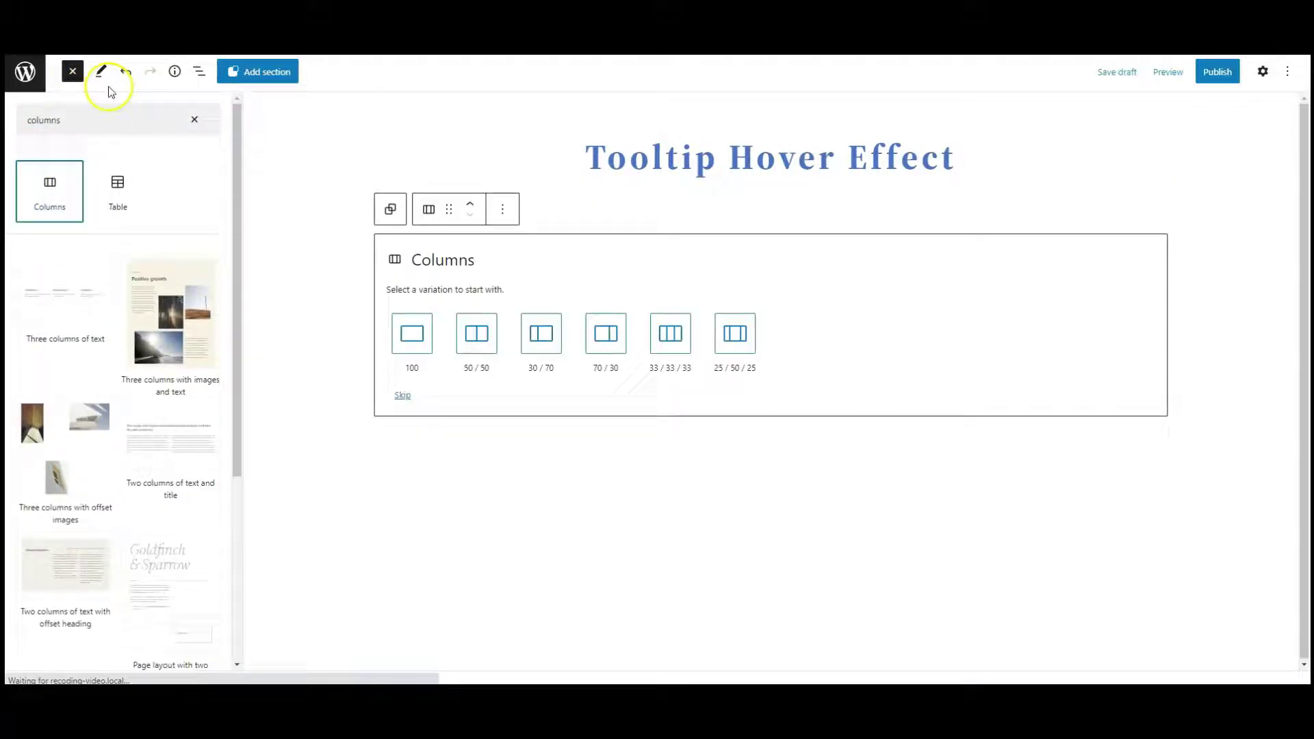
{"action": "left_click", "coordinate": [72, 71]}
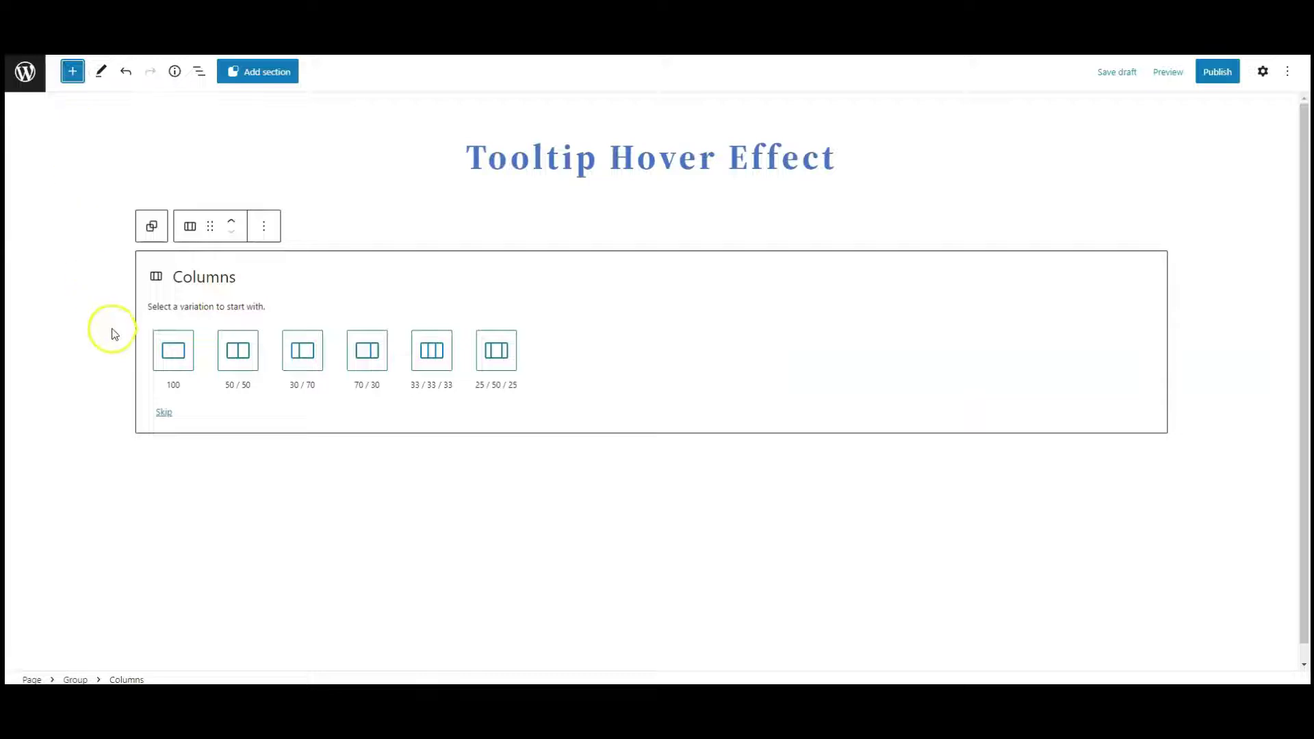
{"action": "left_click", "coordinate": [175, 355]}
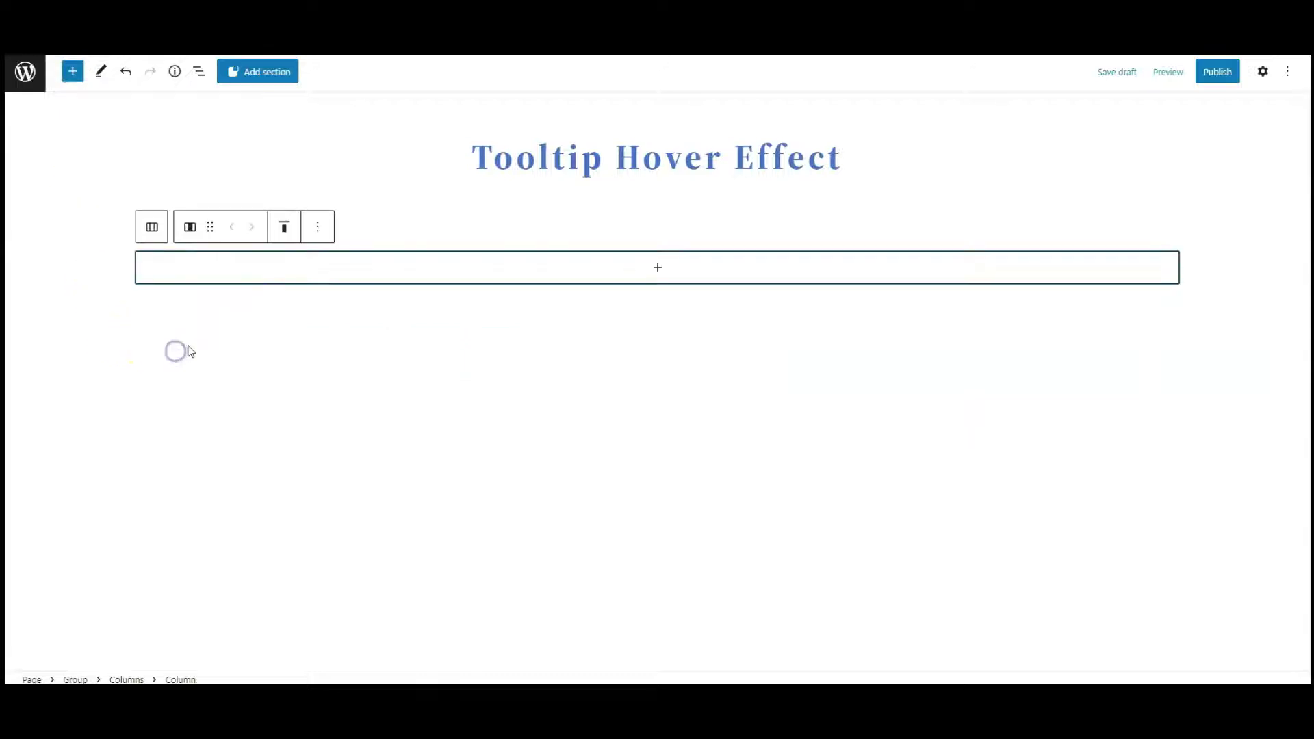
Add the Marketing icon image (icons8-marketing-100-1.png) from the Media Library, centred in the column.
{"action": "left_click", "coordinate": [575, 278]}
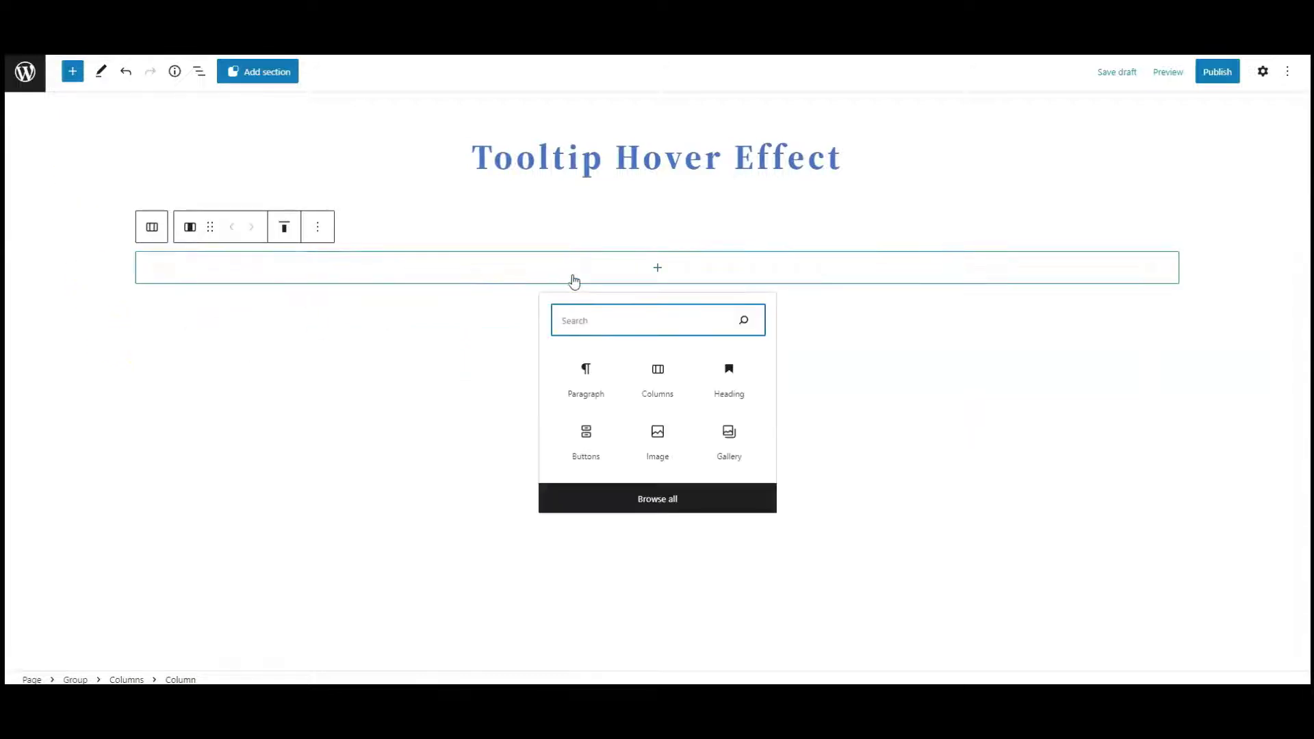
{"action": "left_click", "coordinate": [658, 438]}
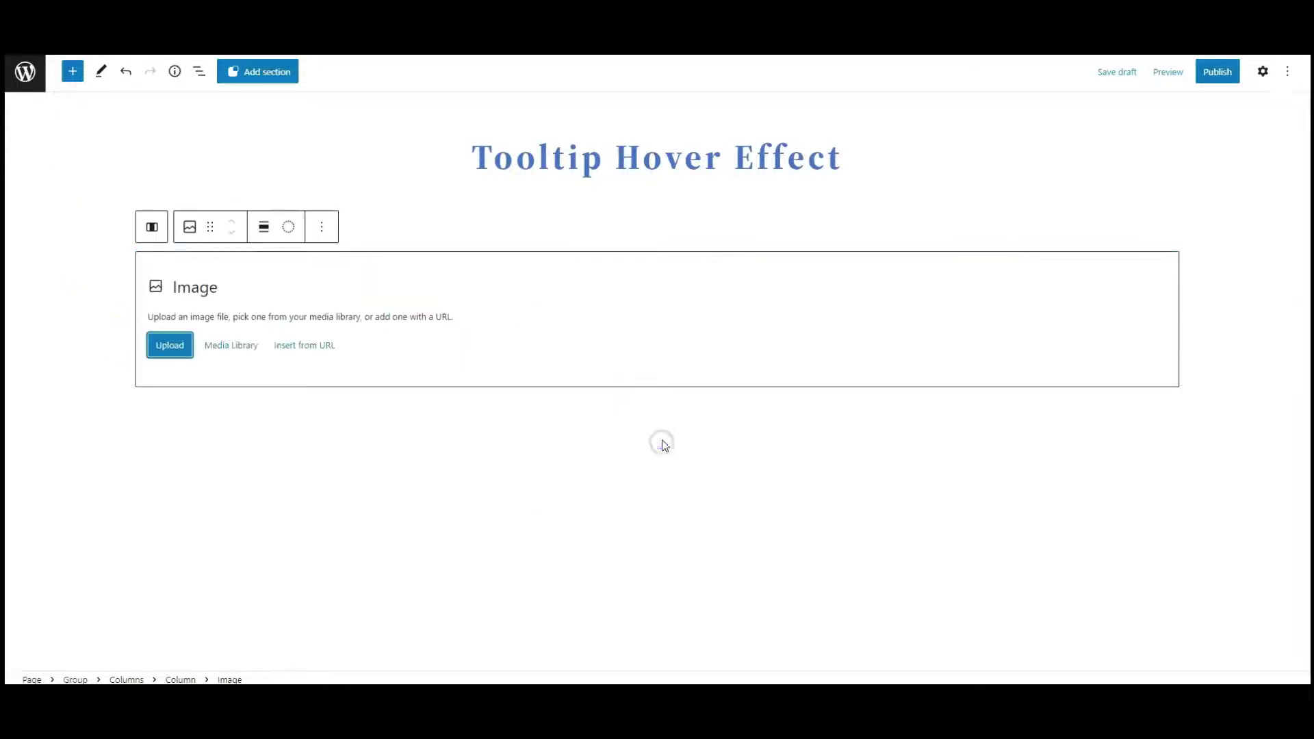
{"action": "left_click", "coordinate": [264, 353]}
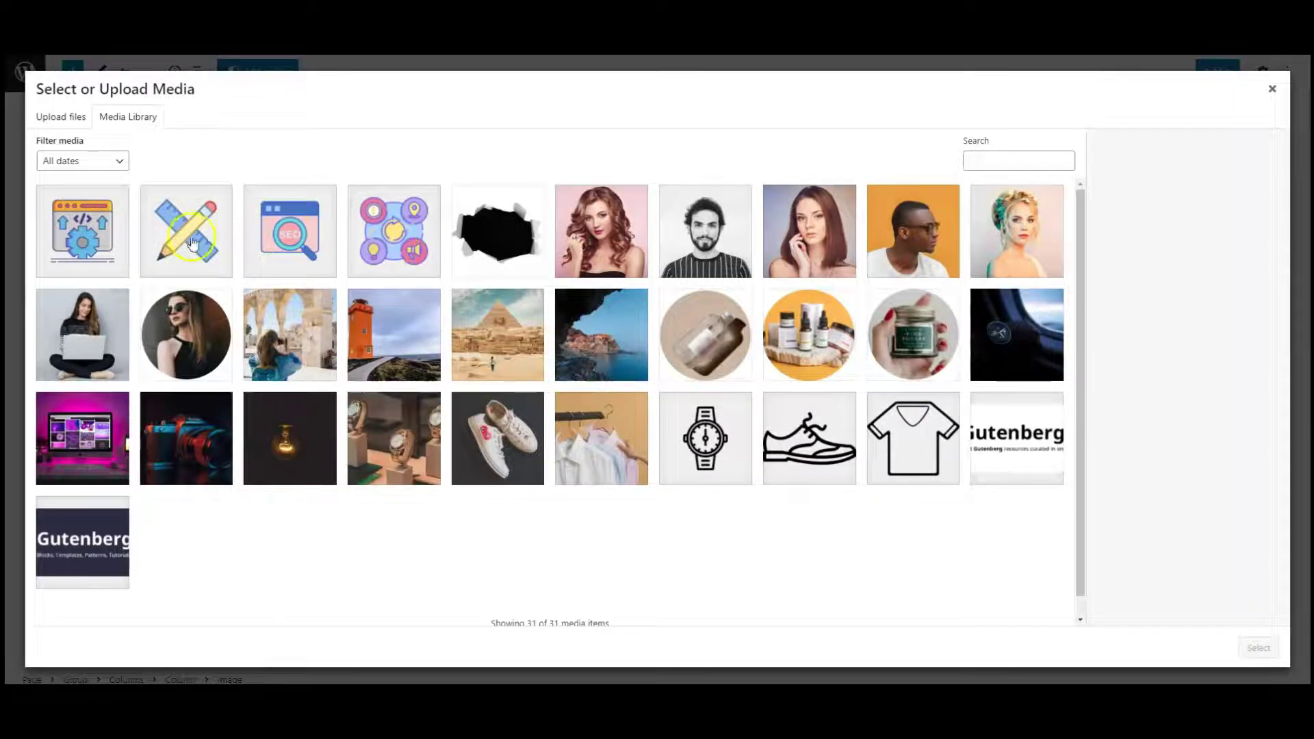
{"action": "left_click", "coordinate": [377, 247]}
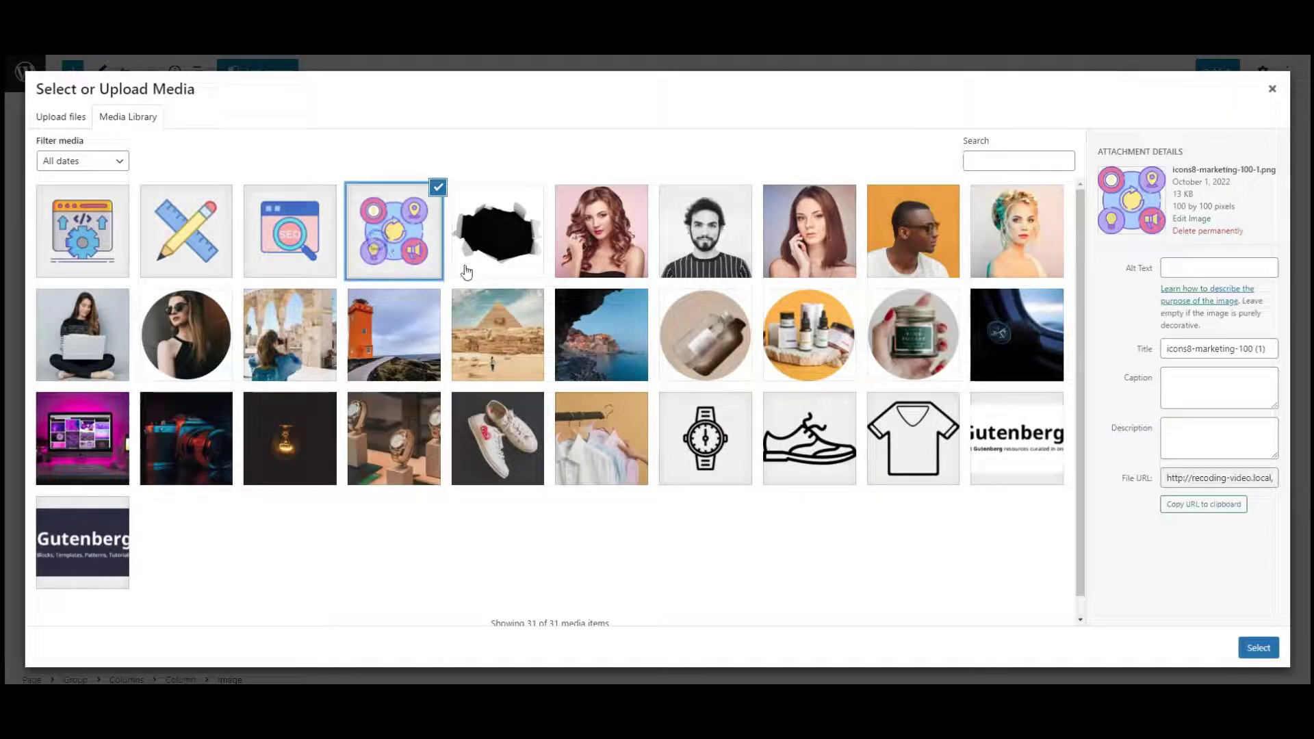
{"action": "left_click", "coordinate": [1242, 649]}
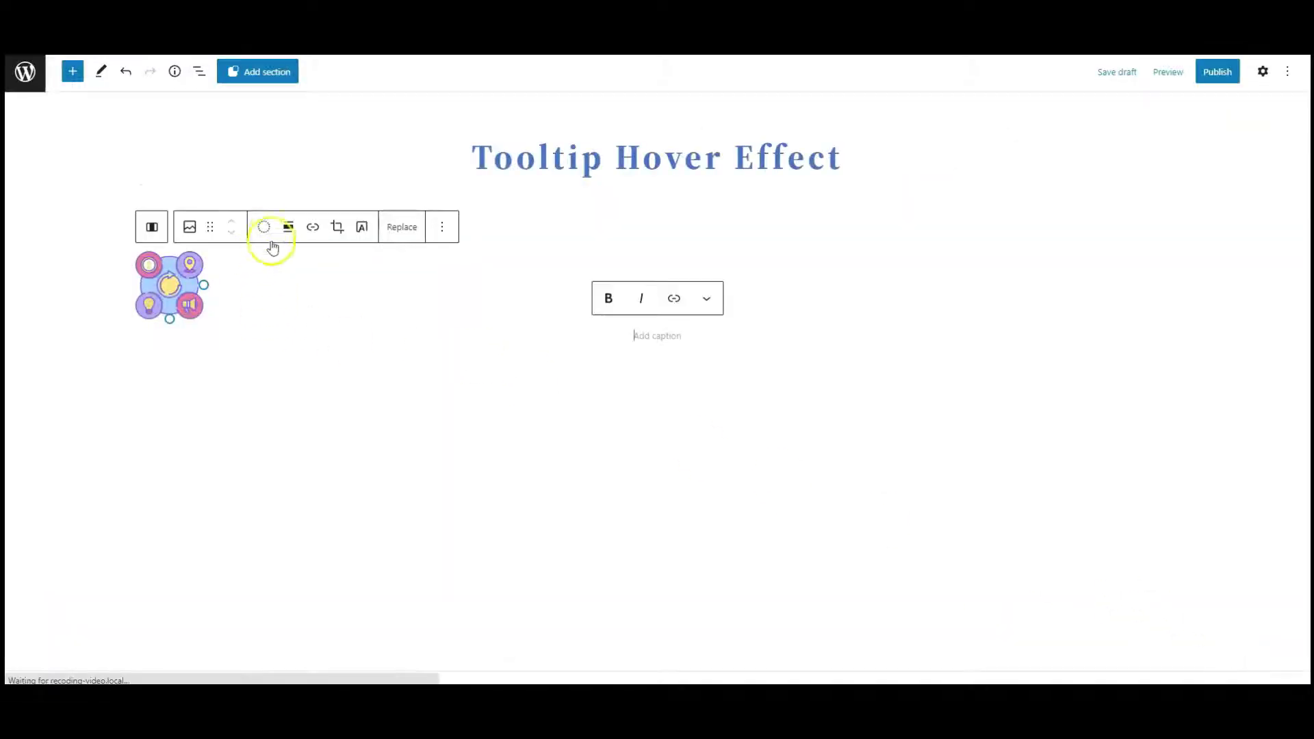
{"action": "left_click", "coordinate": [289, 227]}
{"action": "left_click", "coordinate": [316, 320]}
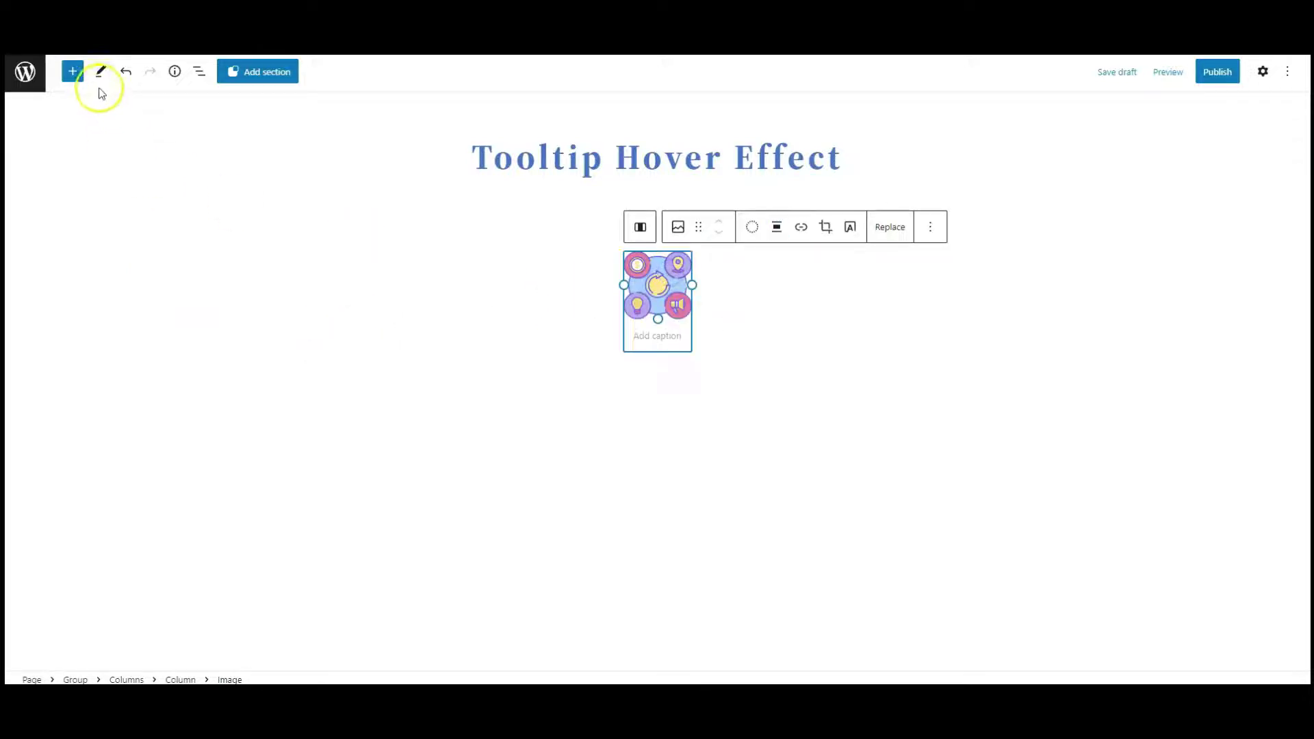
Insert a Group block under the icon containing an H2 heading reading 'Marketing'.
{"action": "left_click", "coordinate": [73, 71]}
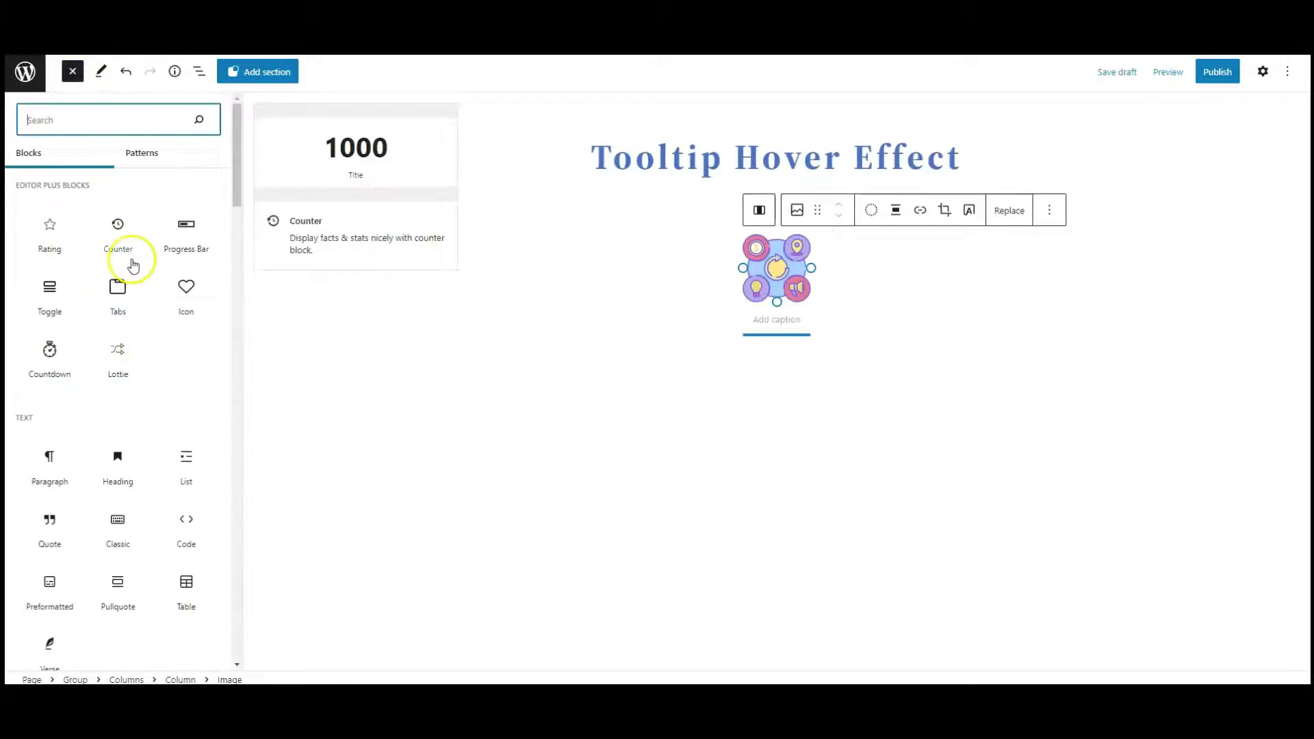
{"action": "type", "text": "gr"}
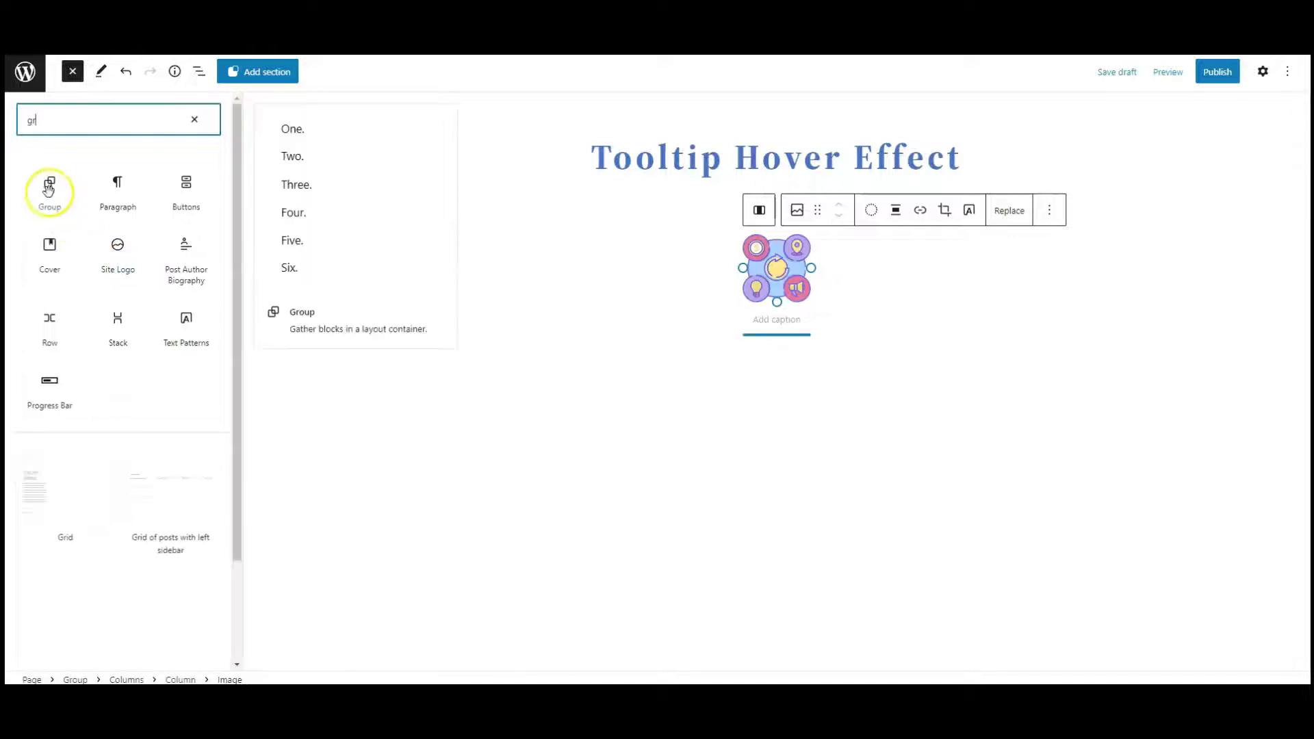
{"action": "left_click", "coordinate": [48, 189]}
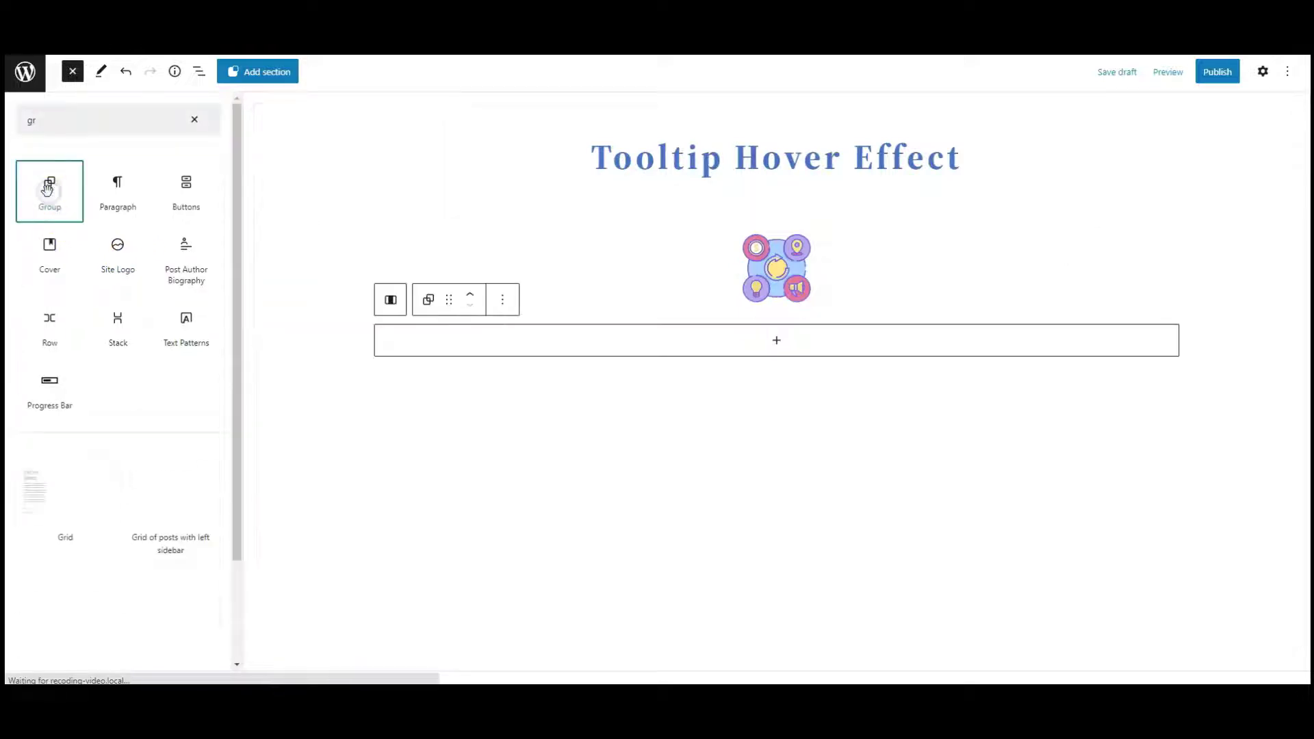
{"action": "left_click", "coordinate": [71, 79]}
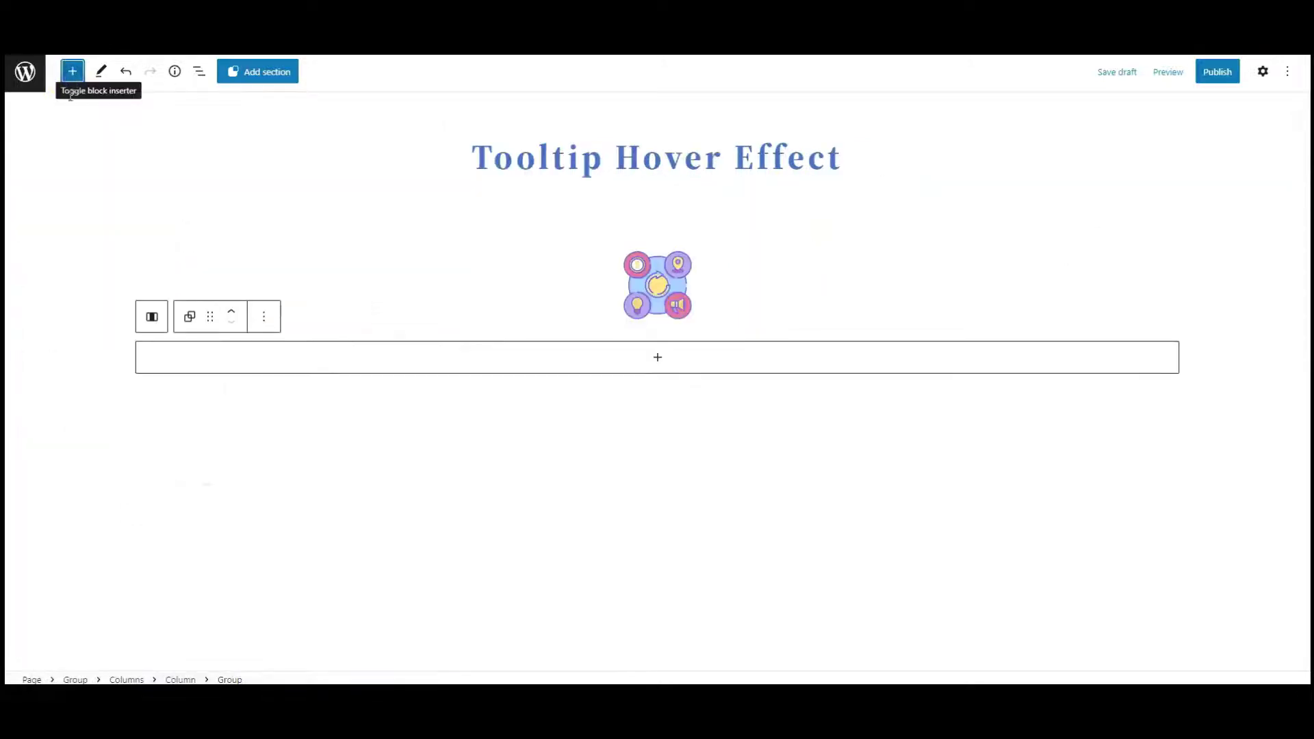
{"action": "left_click", "coordinate": [640, 358]}
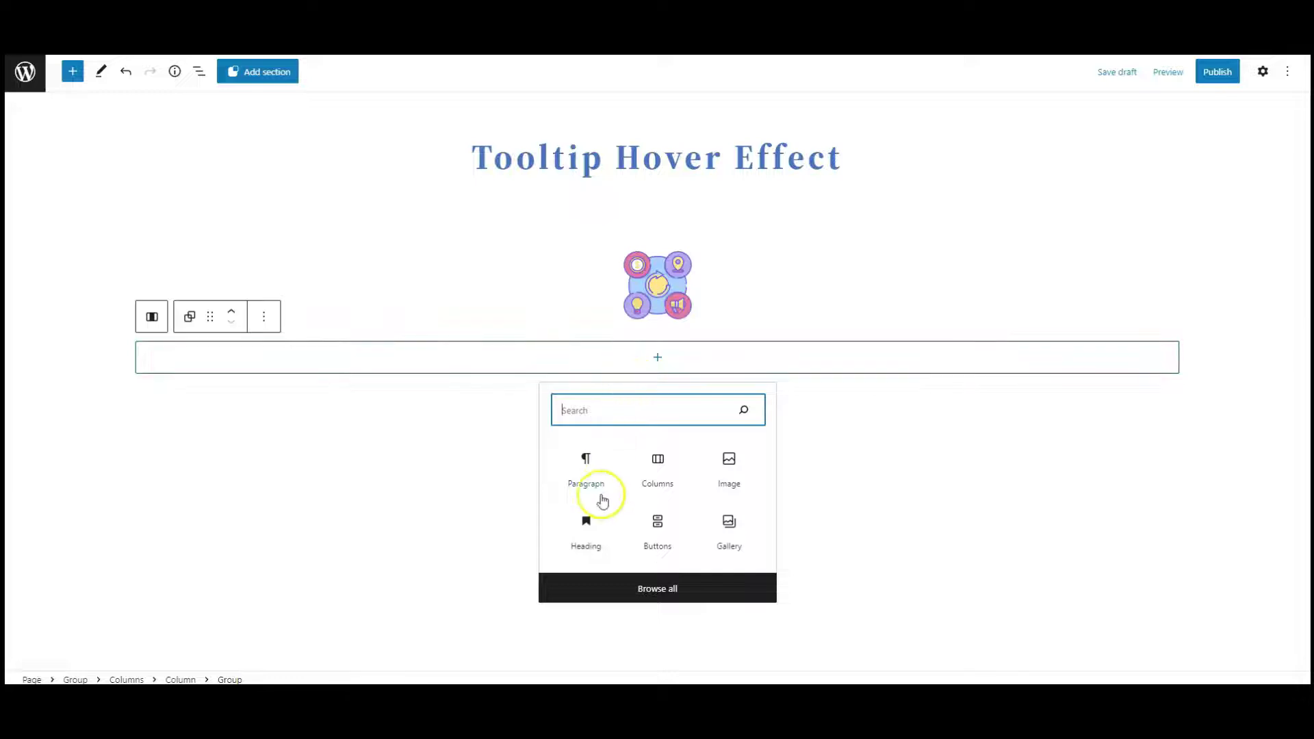
{"action": "left_click", "coordinate": [589, 521]}
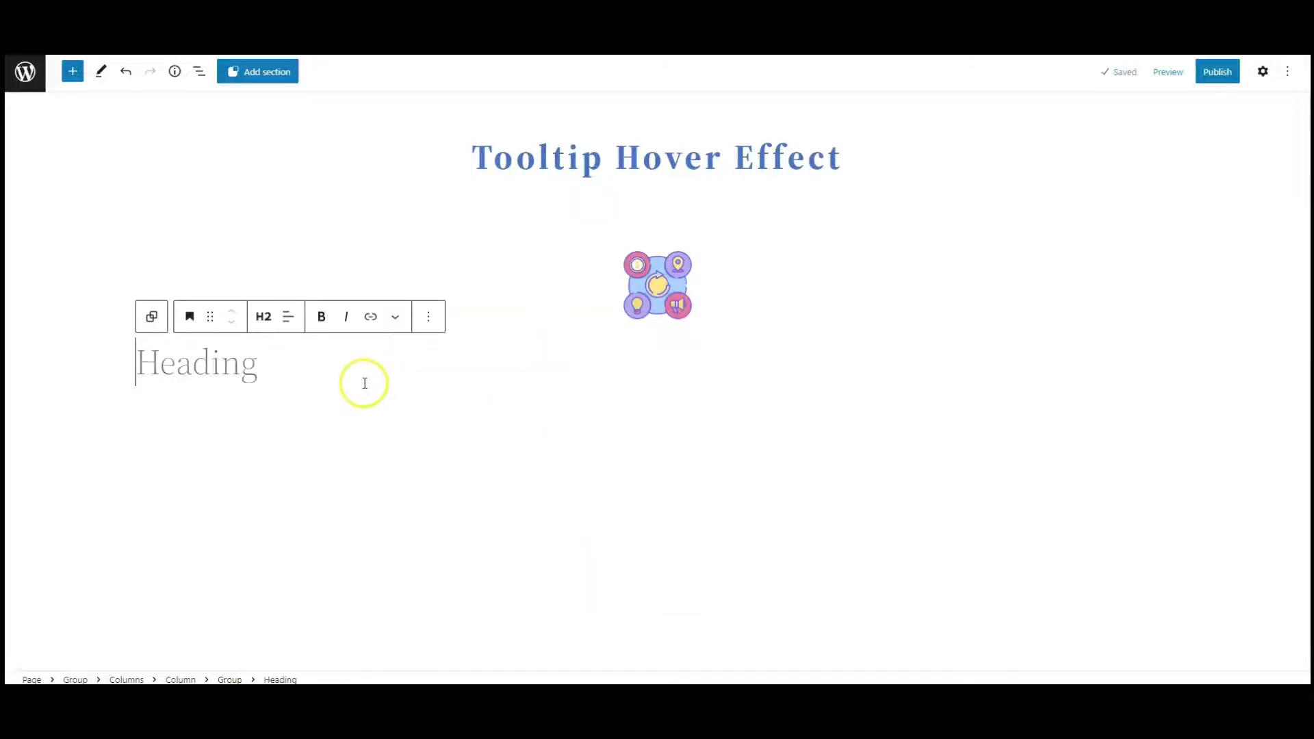
{"action": "type", "text": "Marketing"}
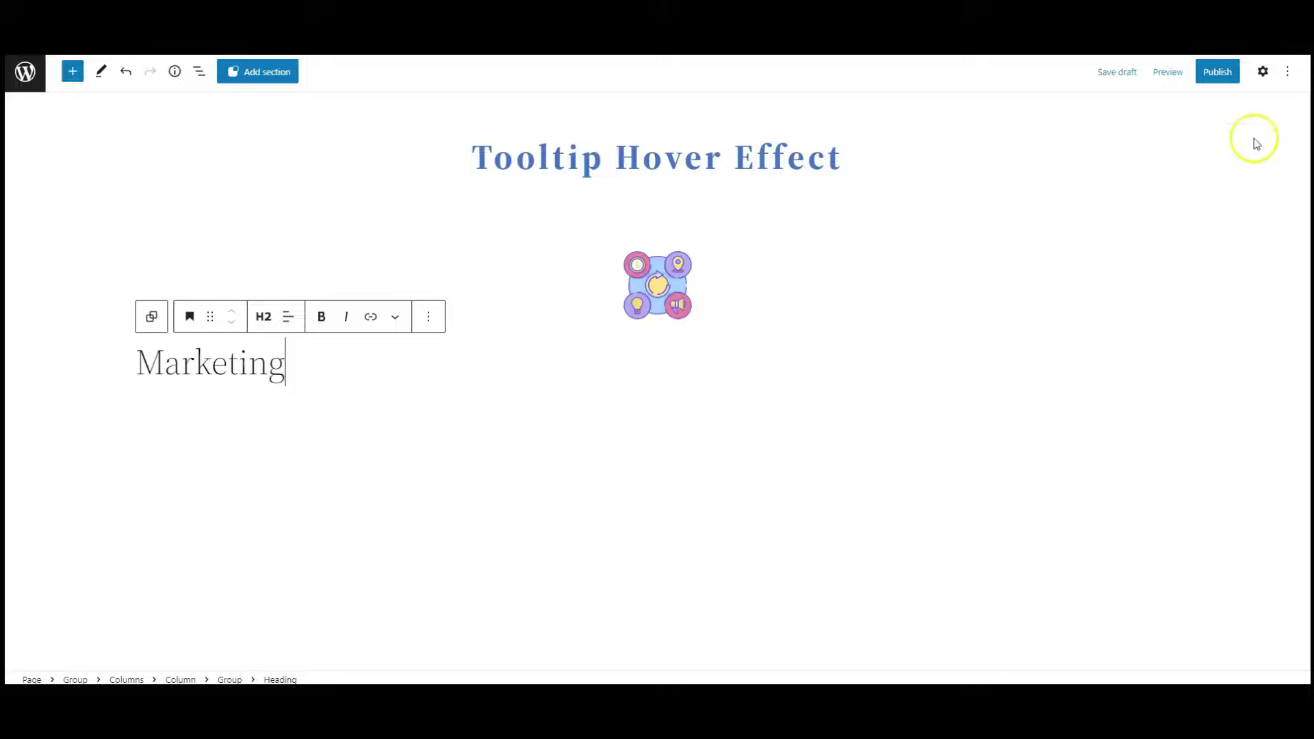
Make the Marketing heading centred and bold, with font size 15 and letter spacing 2.
{"action": "left_click", "coordinate": [1264, 74]}
{"action": "left_click", "coordinate": [1170, 270]}
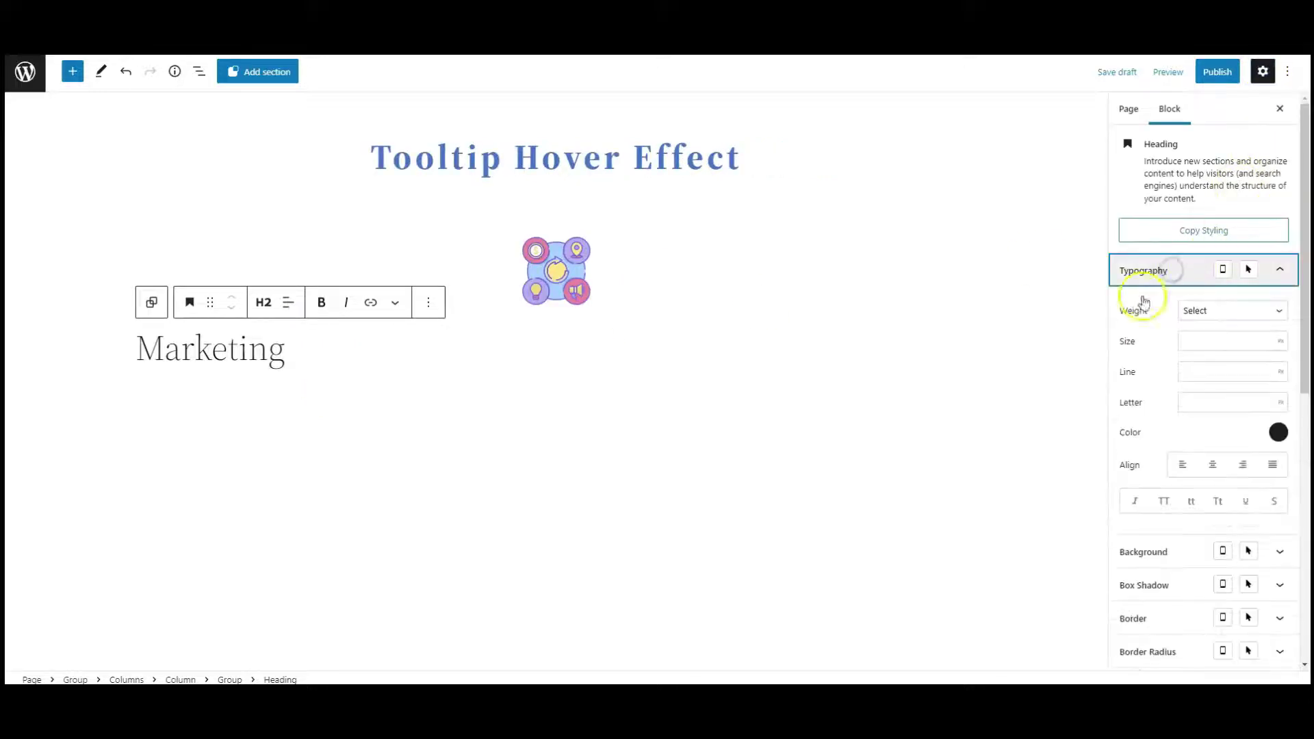
{"action": "left_click", "coordinate": [1213, 467]}
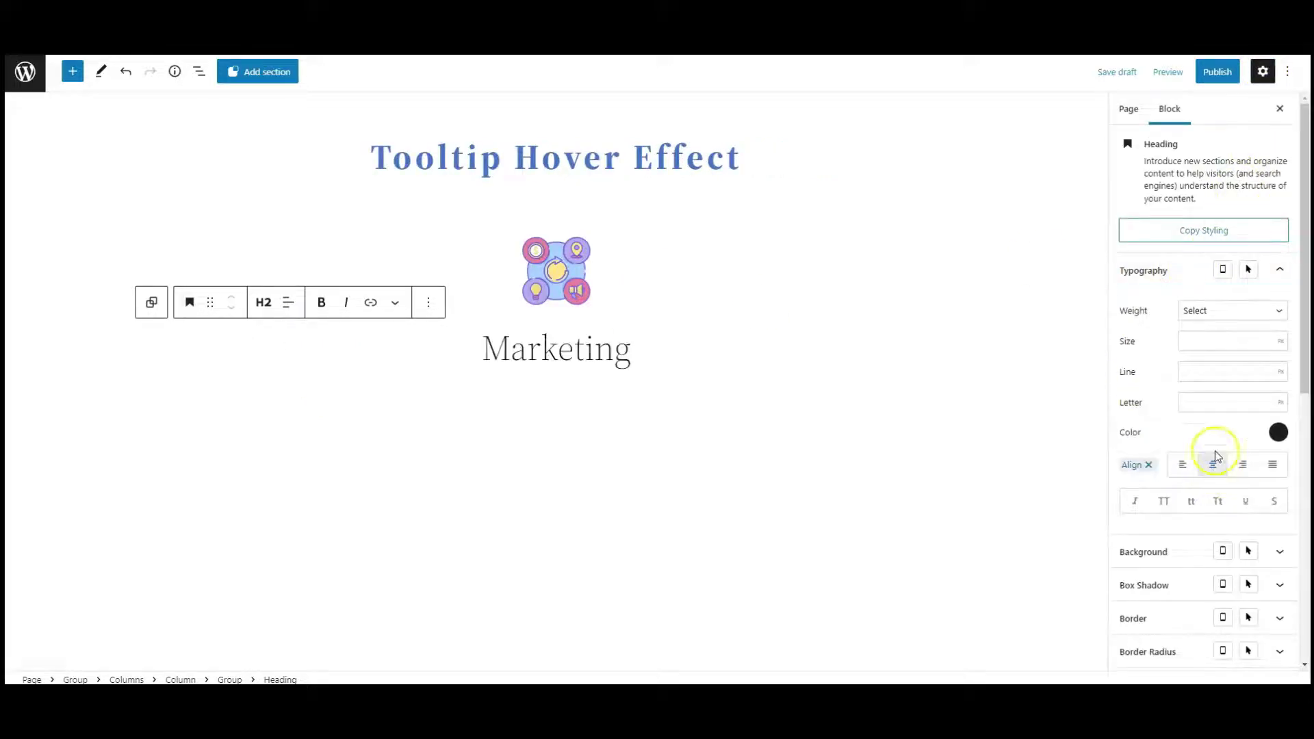
{"action": "left_click", "coordinate": [1203, 311]}
{"action": "left_click", "coordinate": [1210, 376]}
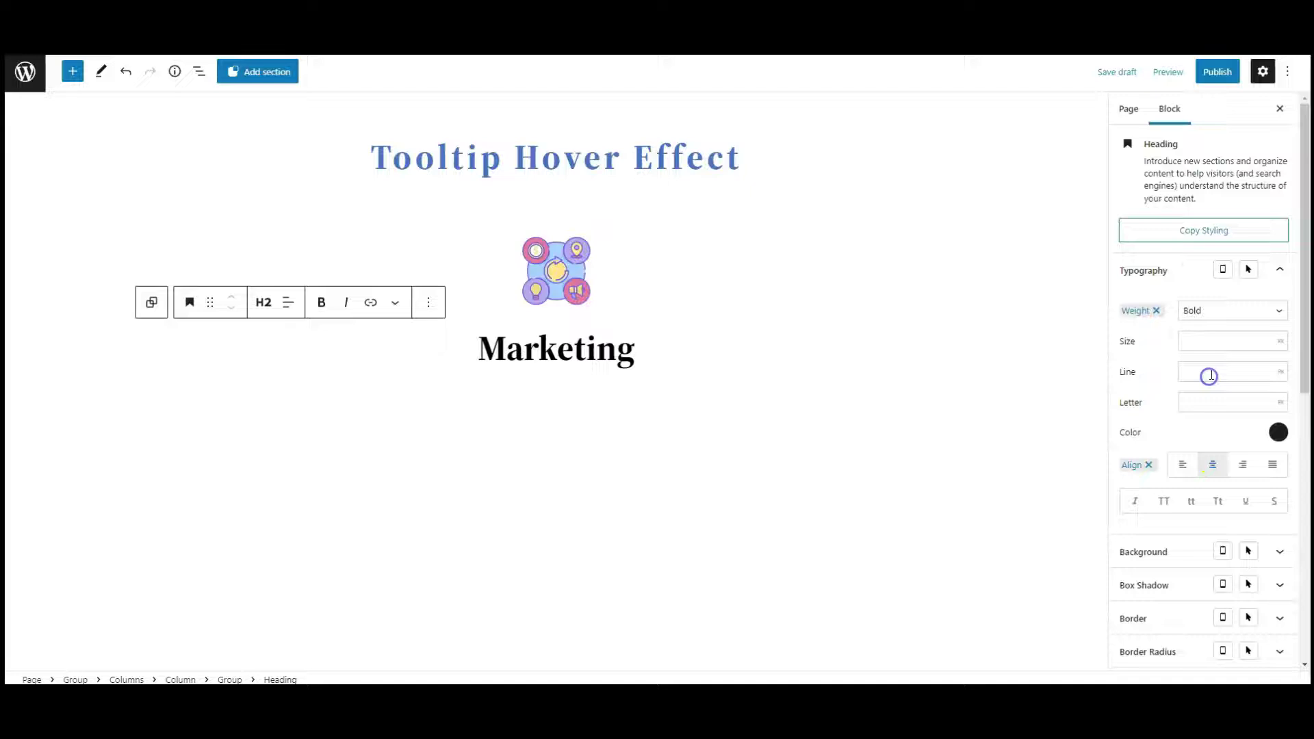
{"action": "type", "text": "15"}
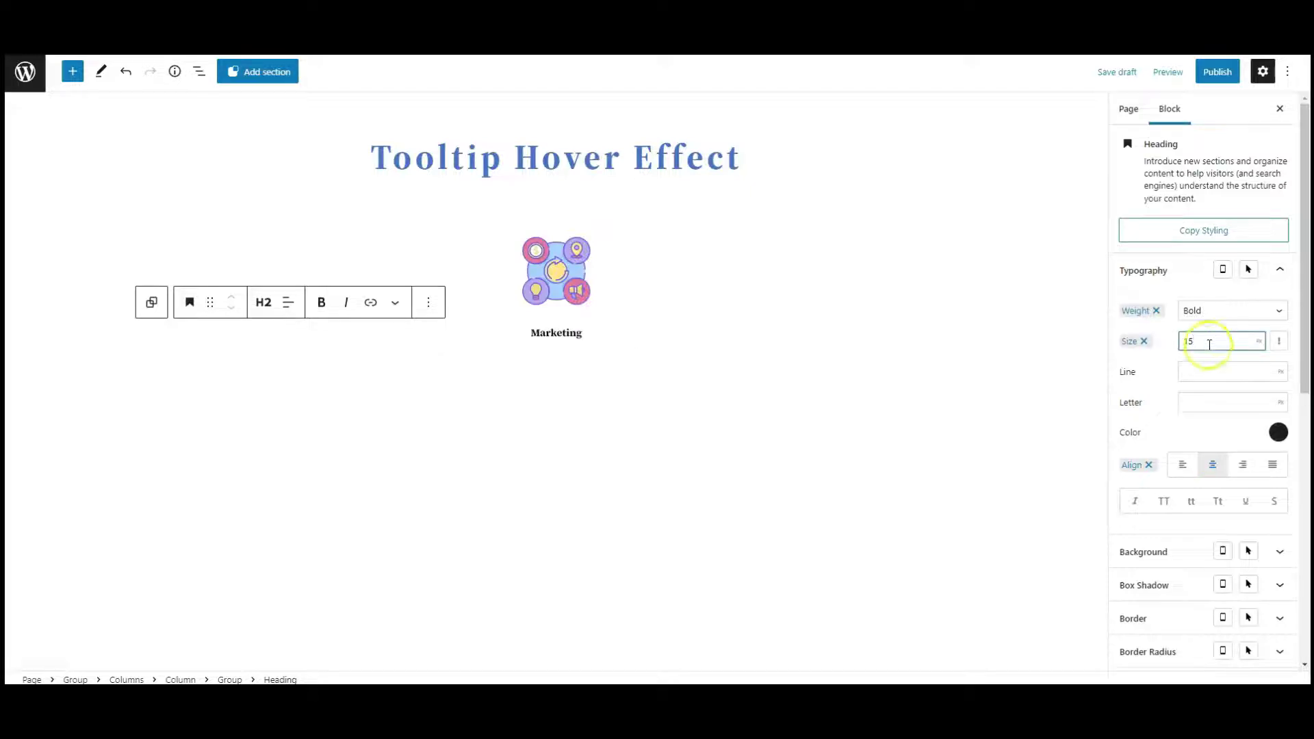
{"action": "left_click", "coordinate": [1209, 403]}
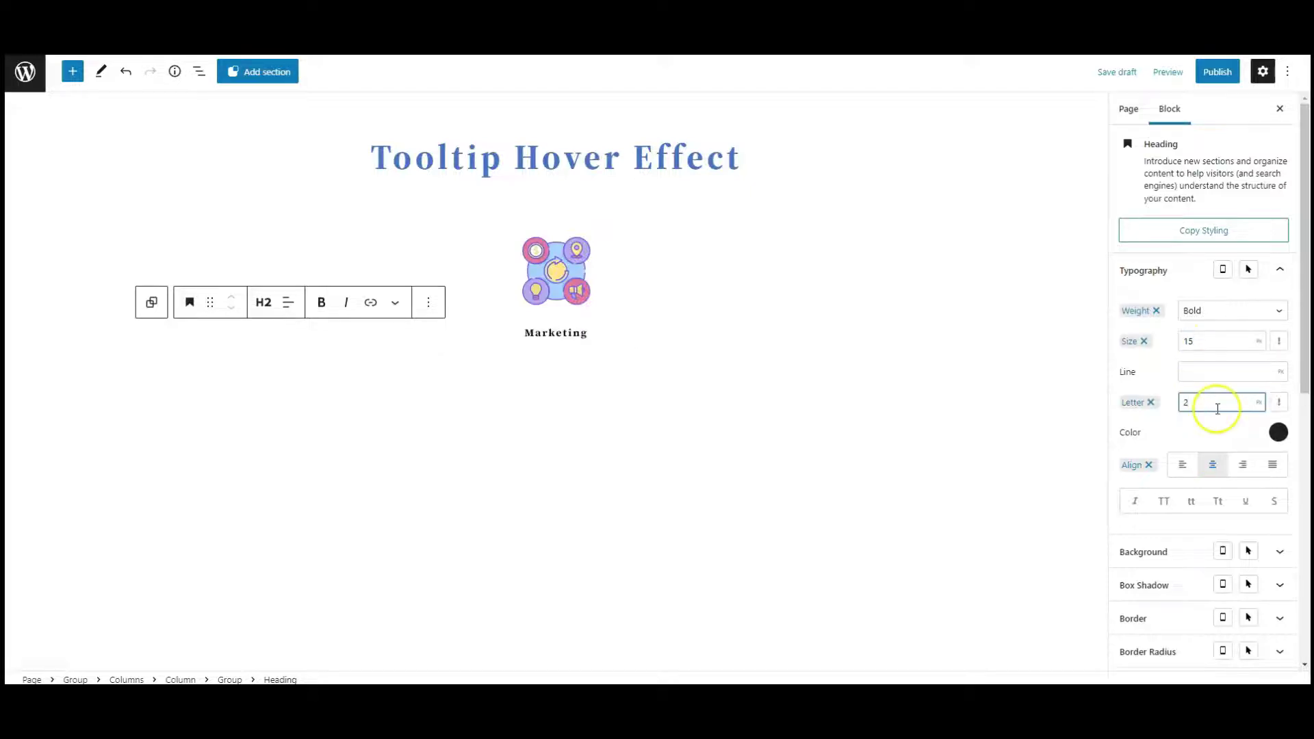
Set the heading's text colour to the custom near-white #FFFAFA.
{"action": "left_click", "coordinate": [1278, 432]}
{"action": "left_click", "coordinate": [1215, 472]}
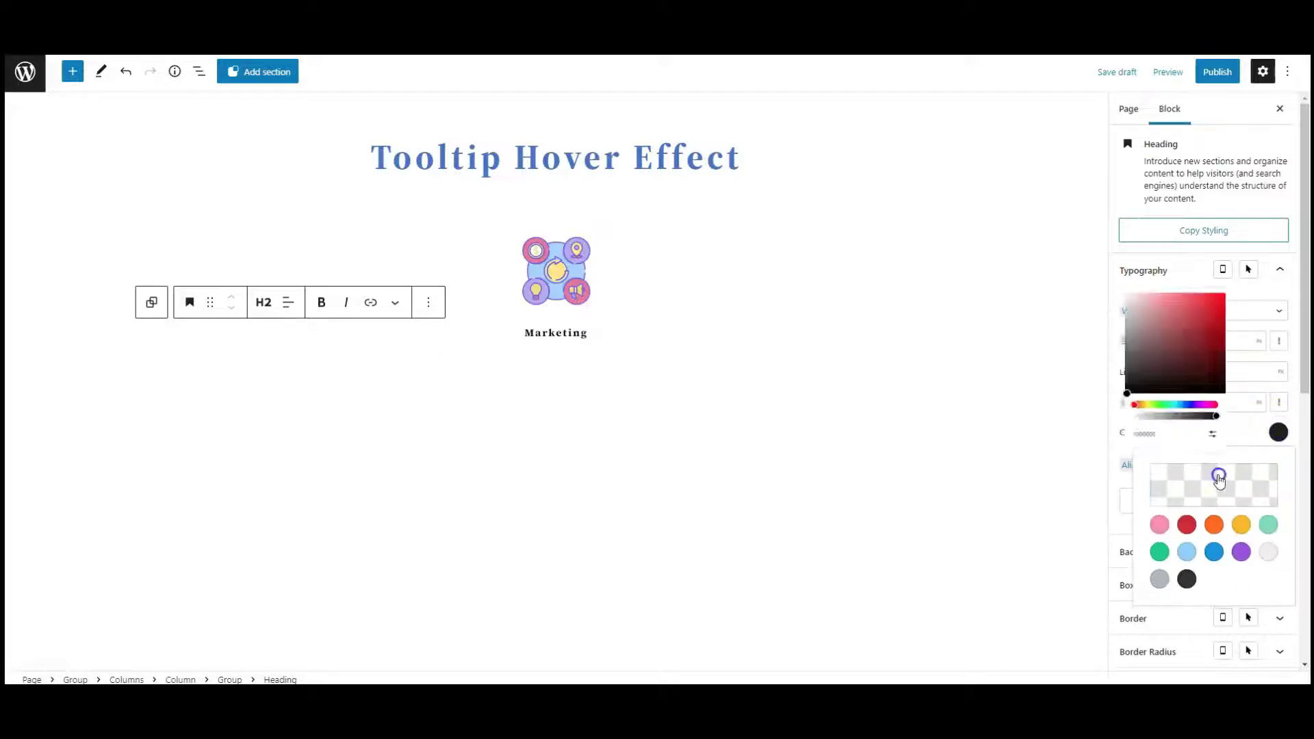
{"action": "left_click_drag", "start_coordinate": [1123, 274], "coordinate": [1073, 227]}
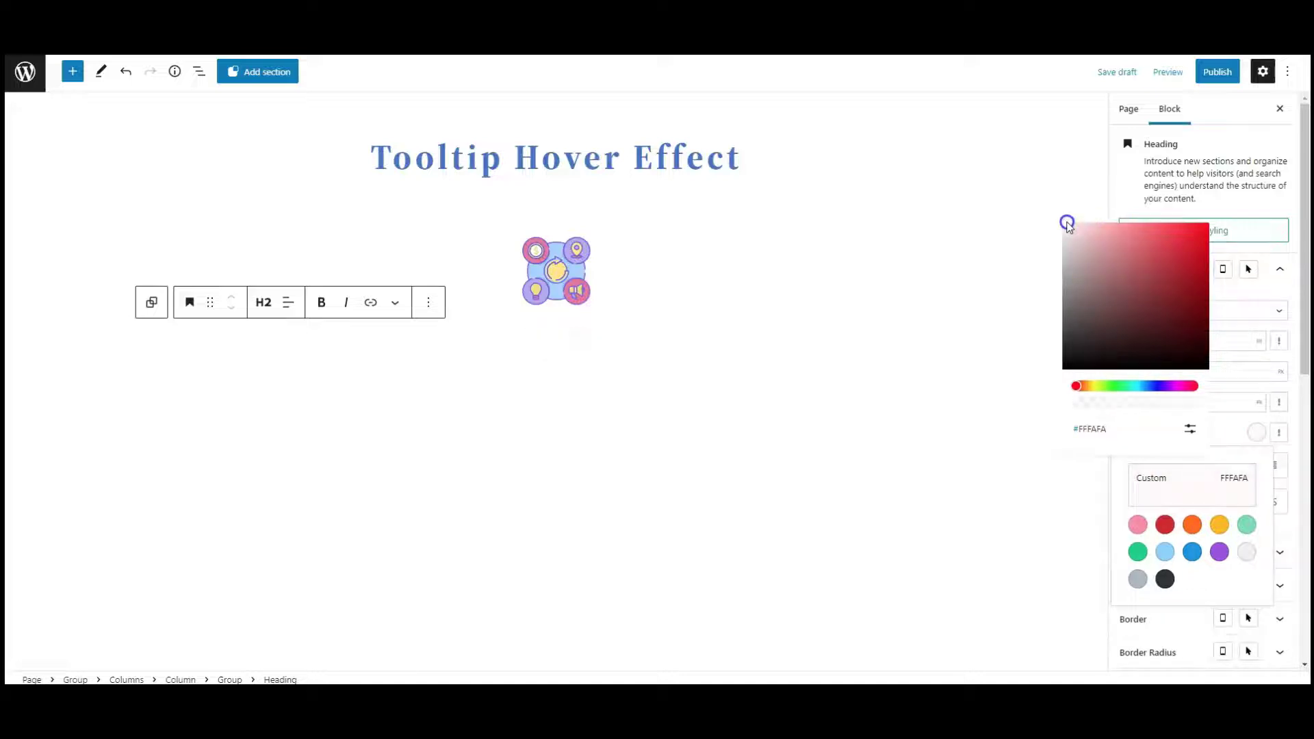
{"action": "left_click", "coordinate": [1236, 433]}
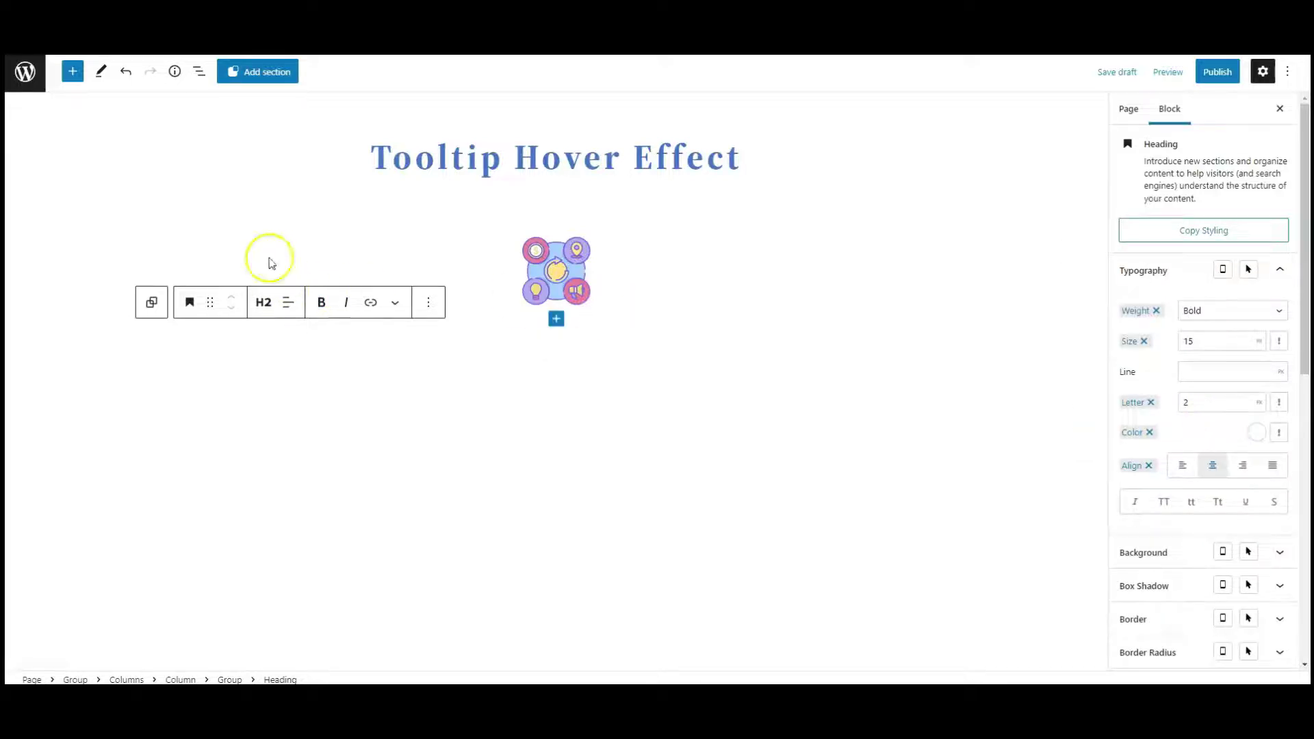
Give the group around the Marketing heading a #4872C3 blue background.
{"action": "left_click", "coordinate": [198, 71]}
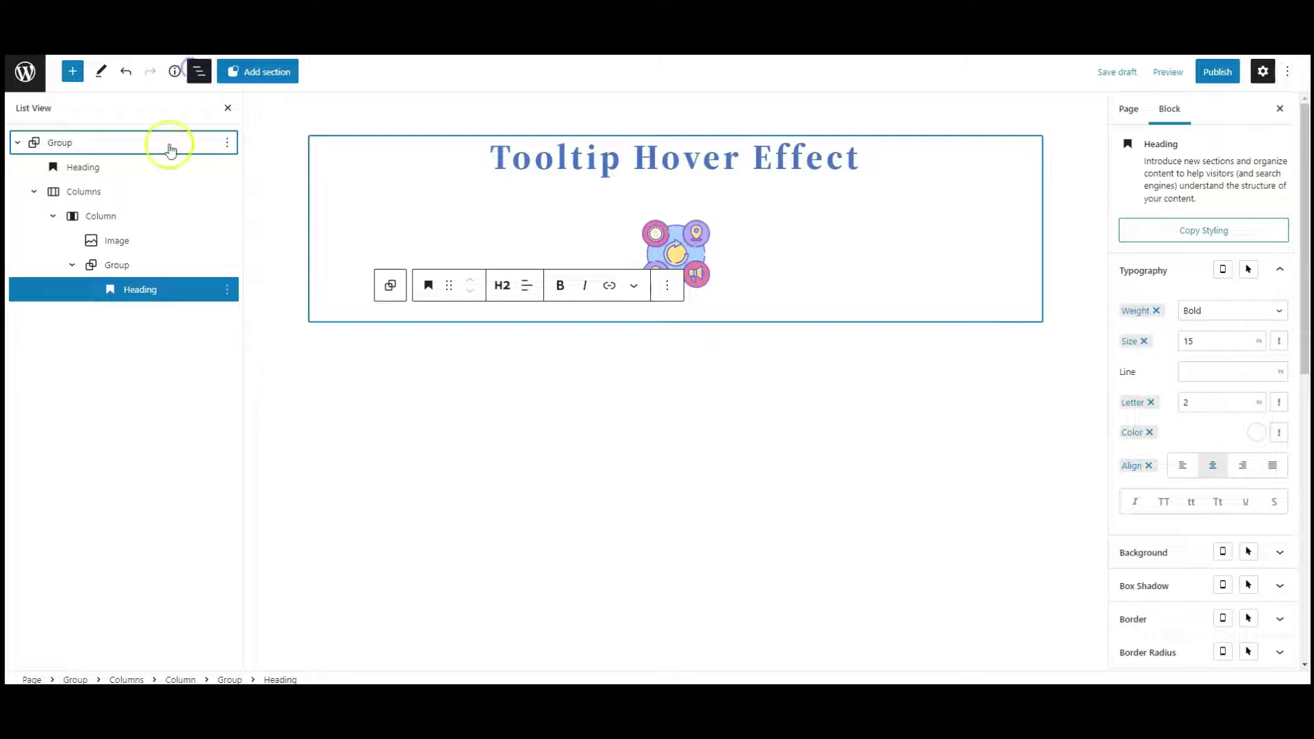
{"action": "left_click", "coordinate": [128, 266]}
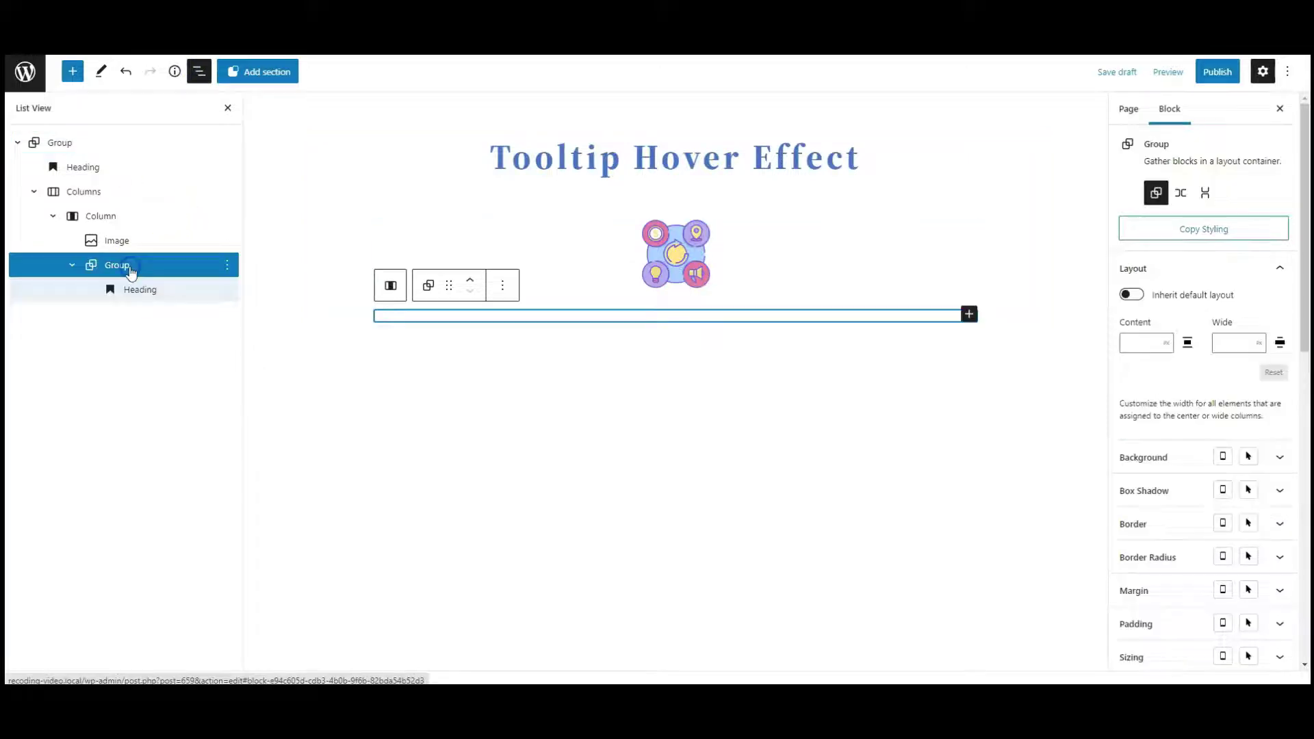
{"action": "left_click", "coordinate": [1144, 459]}
{"action": "left_click", "coordinate": [1280, 491]}
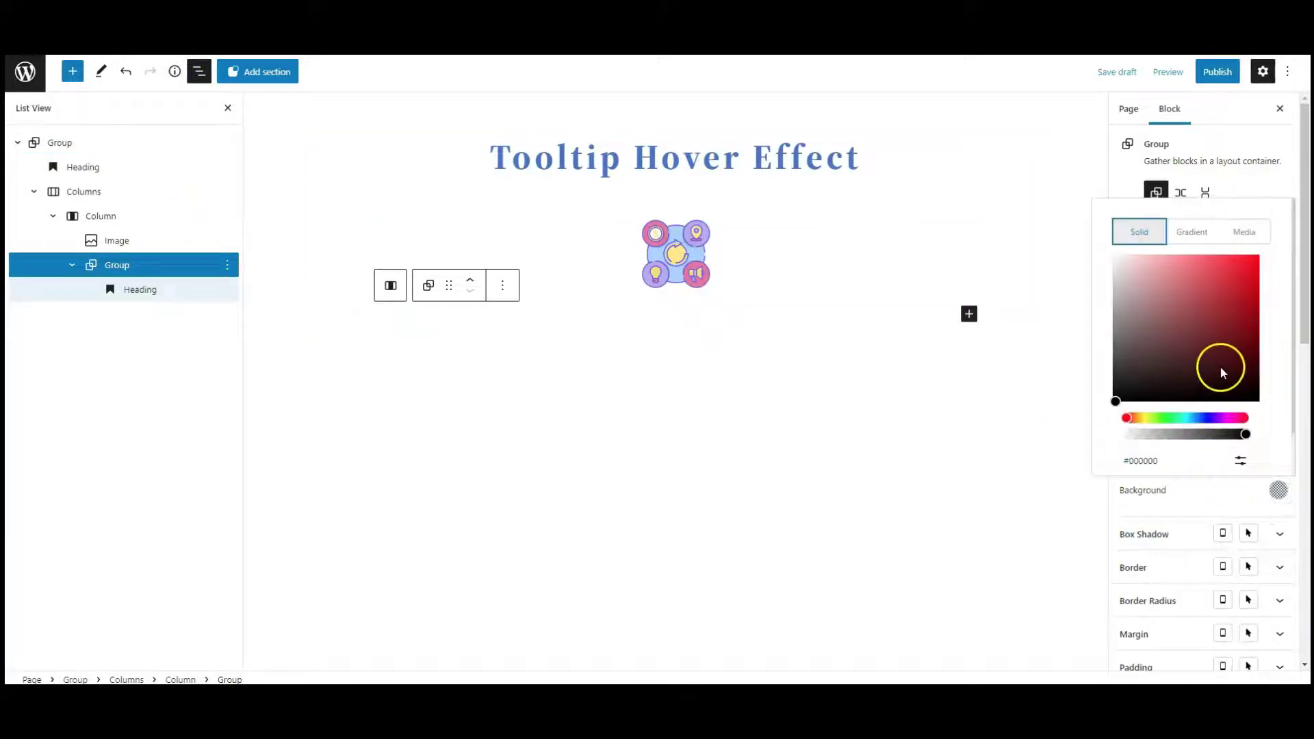
{"action": "left_click", "coordinate": [1241, 459]}
{"action": "double_click", "coordinate": [1169, 449]}
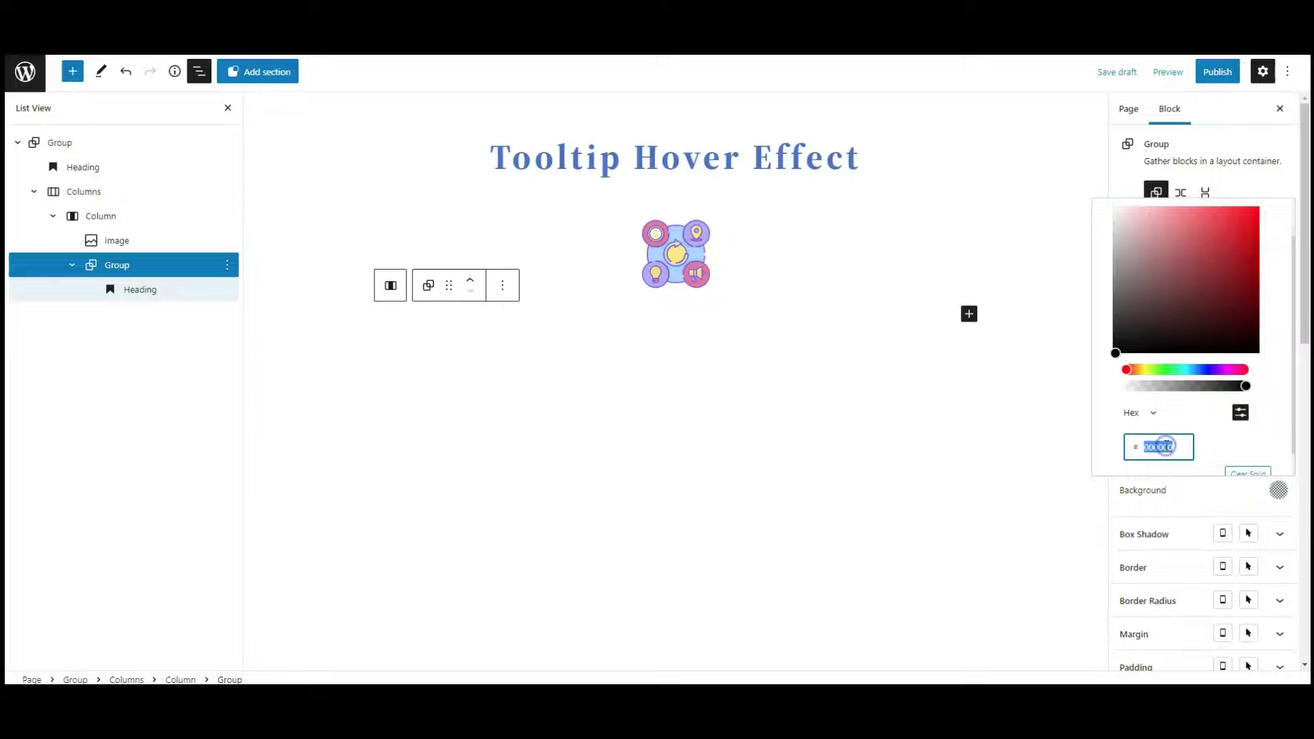
{"action": "type", "text": "4872c3"}
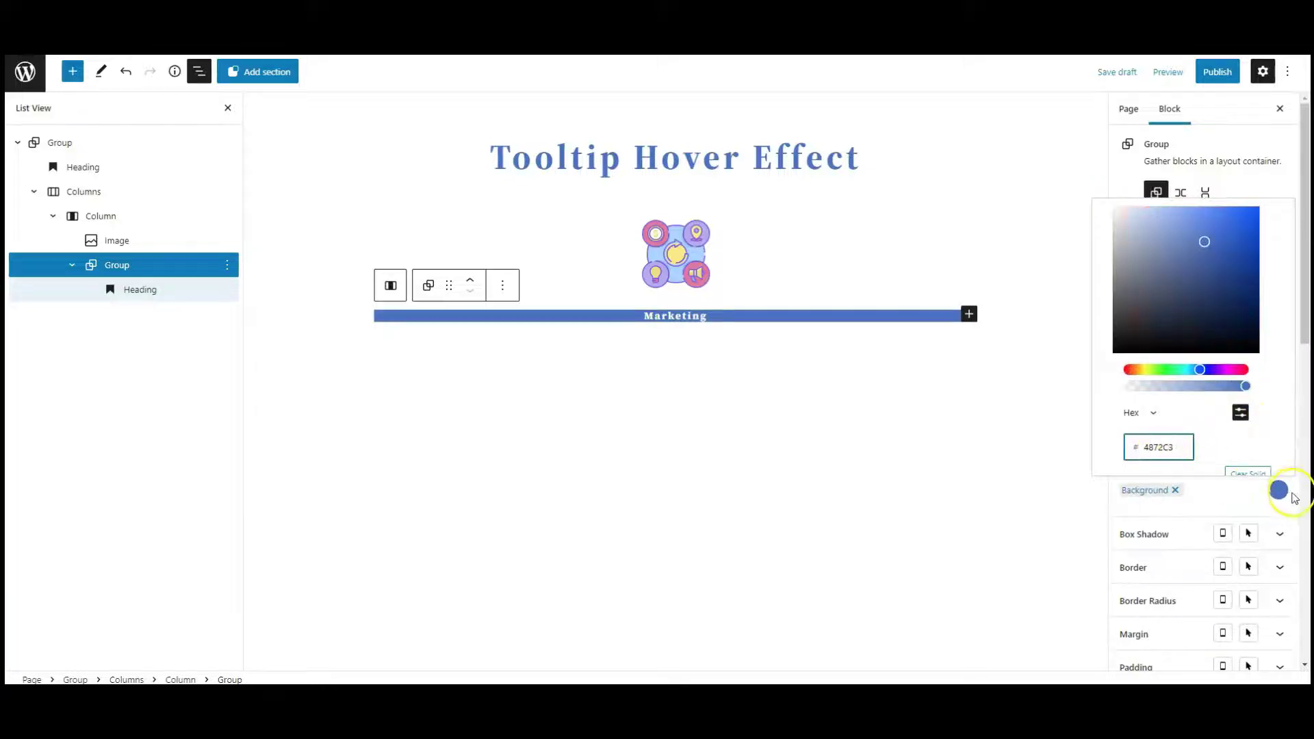
{"action": "left_click", "coordinate": [1273, 492]}
{"action": "left_click", "coordinate": [1130, 460]}
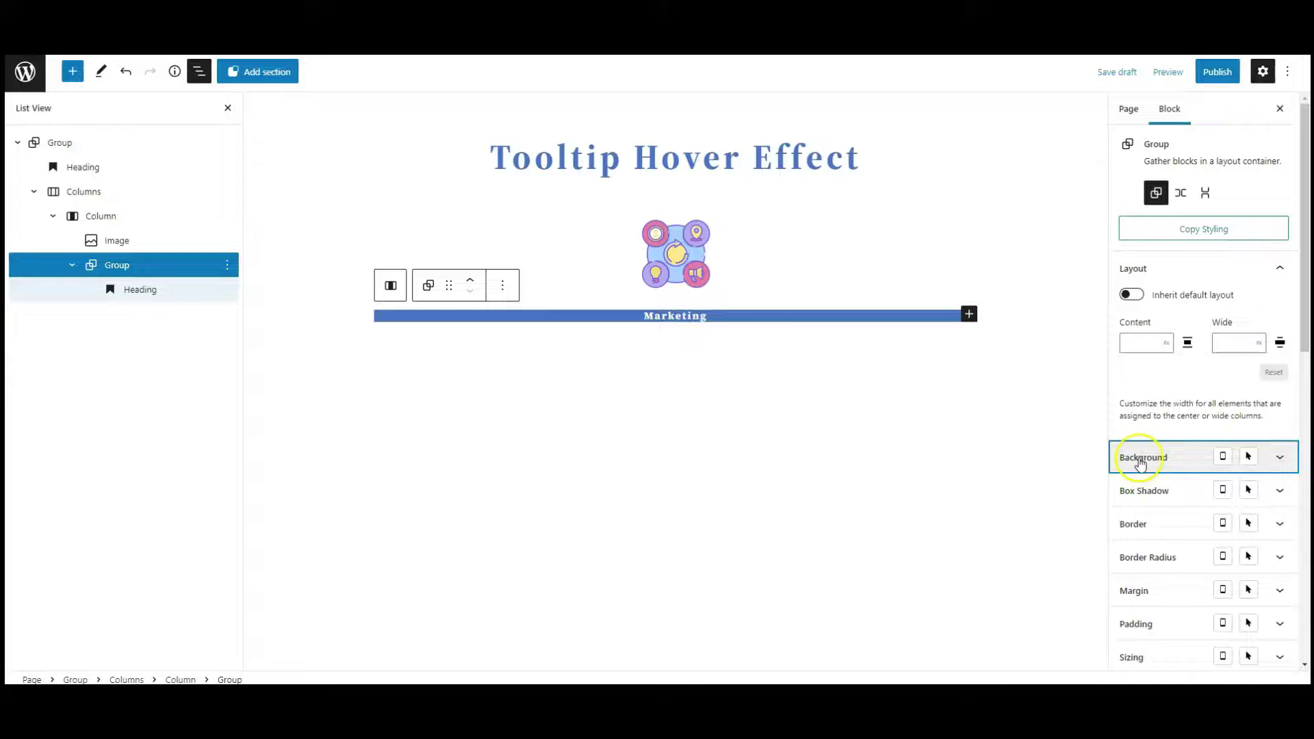
Set the group's padding to 7 on all sides.
{"action": "scroll", "coordinate": [1140, 462], "scroll_direction": "down", "scroll_amount": 3}
{"action": "left_click", "coordinate": [1150, 421]}
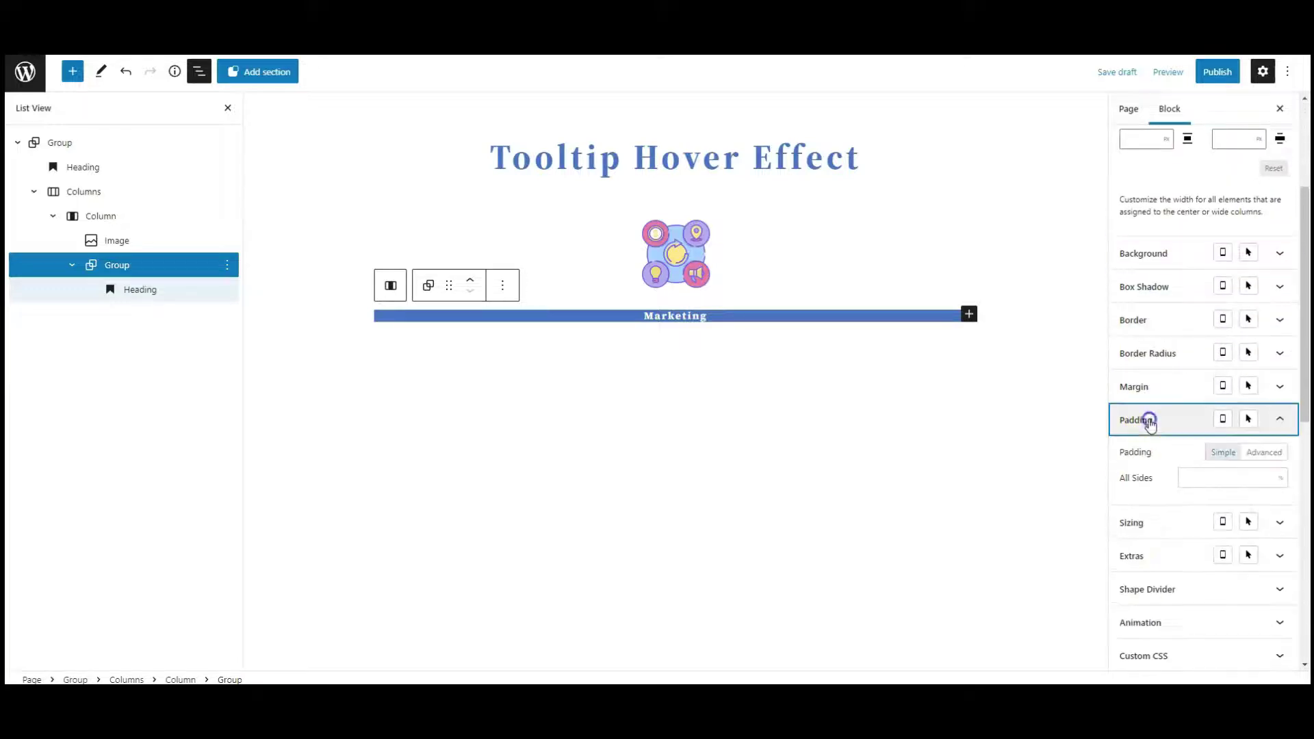
{"action": "left_click", "coordinate": [1256, 480]}
{"action": "type", "text": "7"}
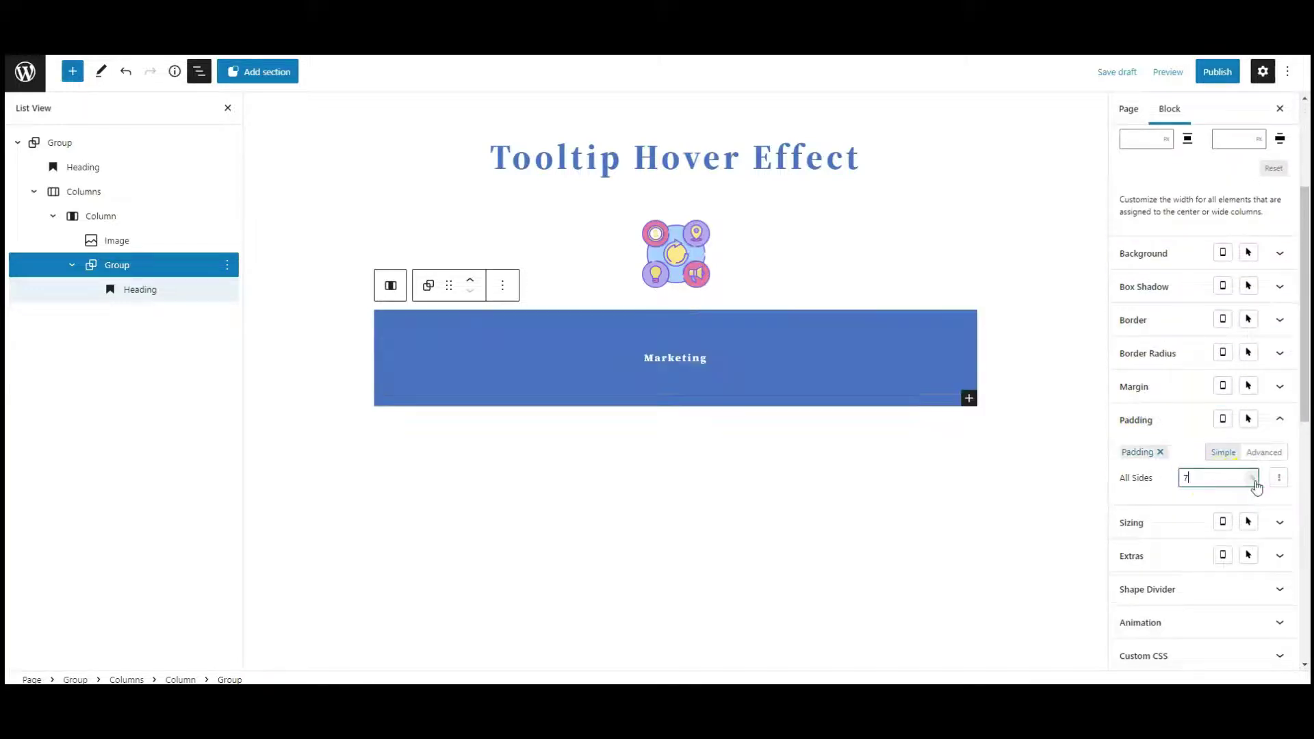
{"action": "left_click", "coordinate": [1169, 421]}
{"action": "left_click", "coordinate": [830, 390]}
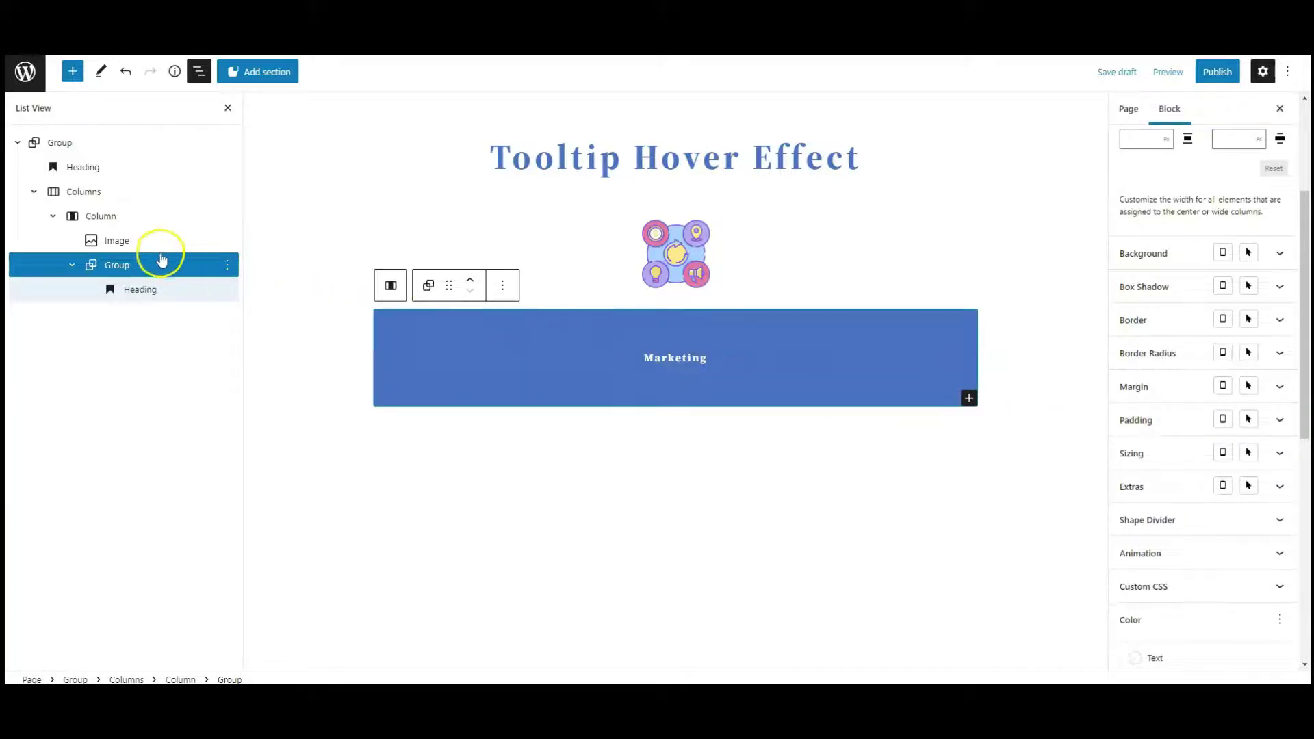
Give the card's column 3 em padding on all sides.
{"action": "left_click", "coordinate": [162, 217]}
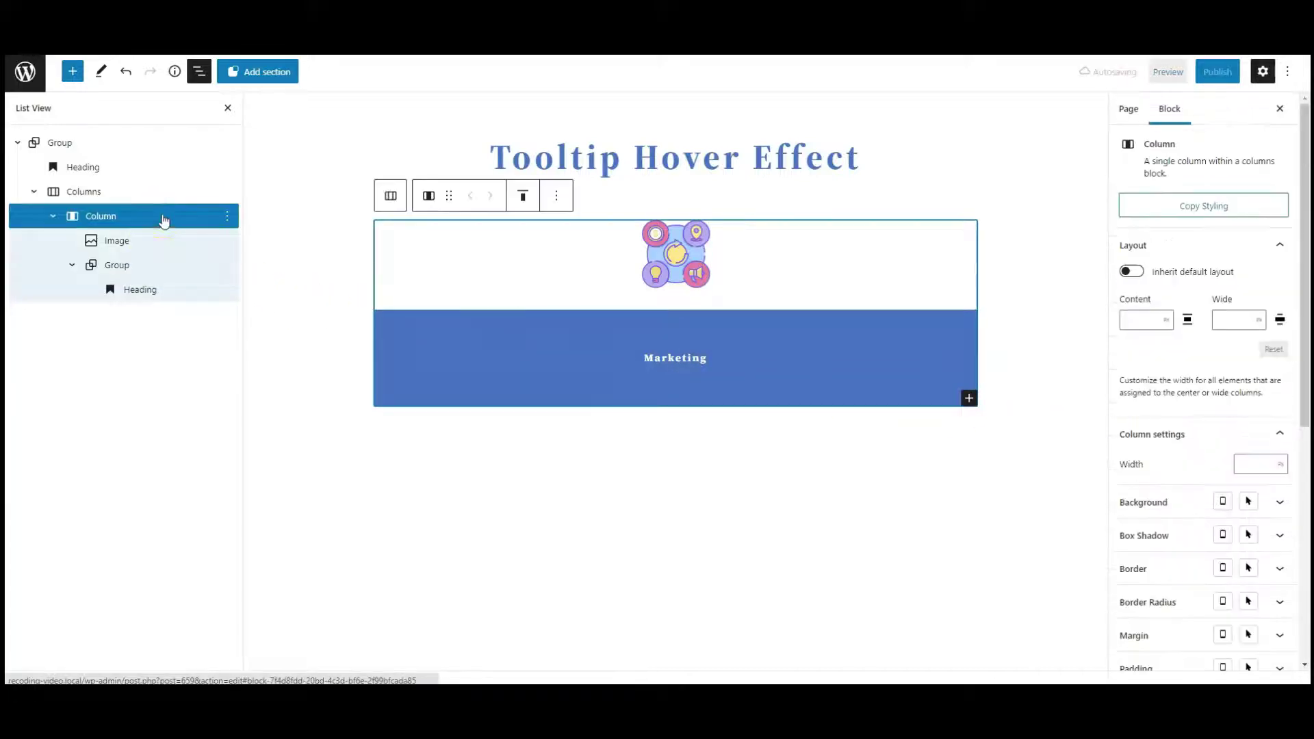
{"action": "scroll", "coordinate": [1219, 523], "scroll_direction": "down", "scroll_amount": 2}
{"action": "scroll", "coordinate": [1216, 524], "scroll_direction": "down", "scroll_amount": 2}
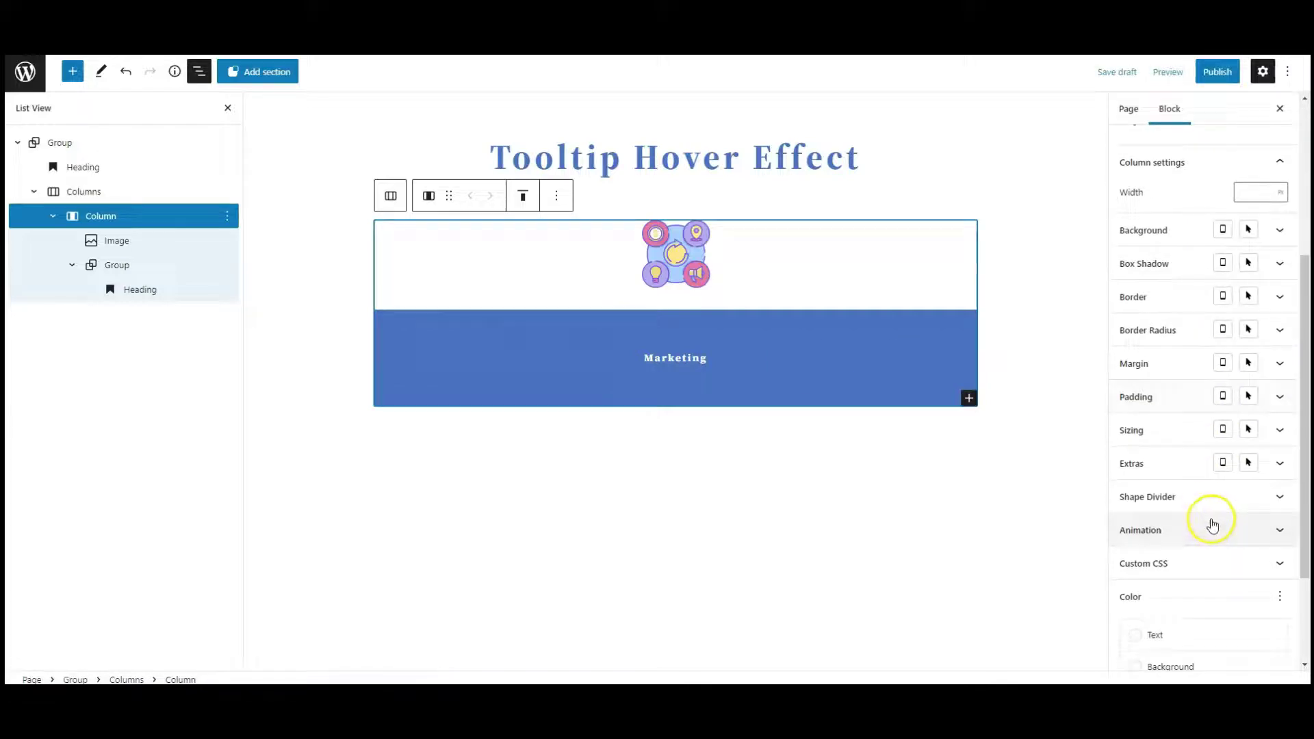
{"action": "left_click", "coordinate": [1150, 396]}
{"action": "left_click", "coordinate": [1282, 455]}
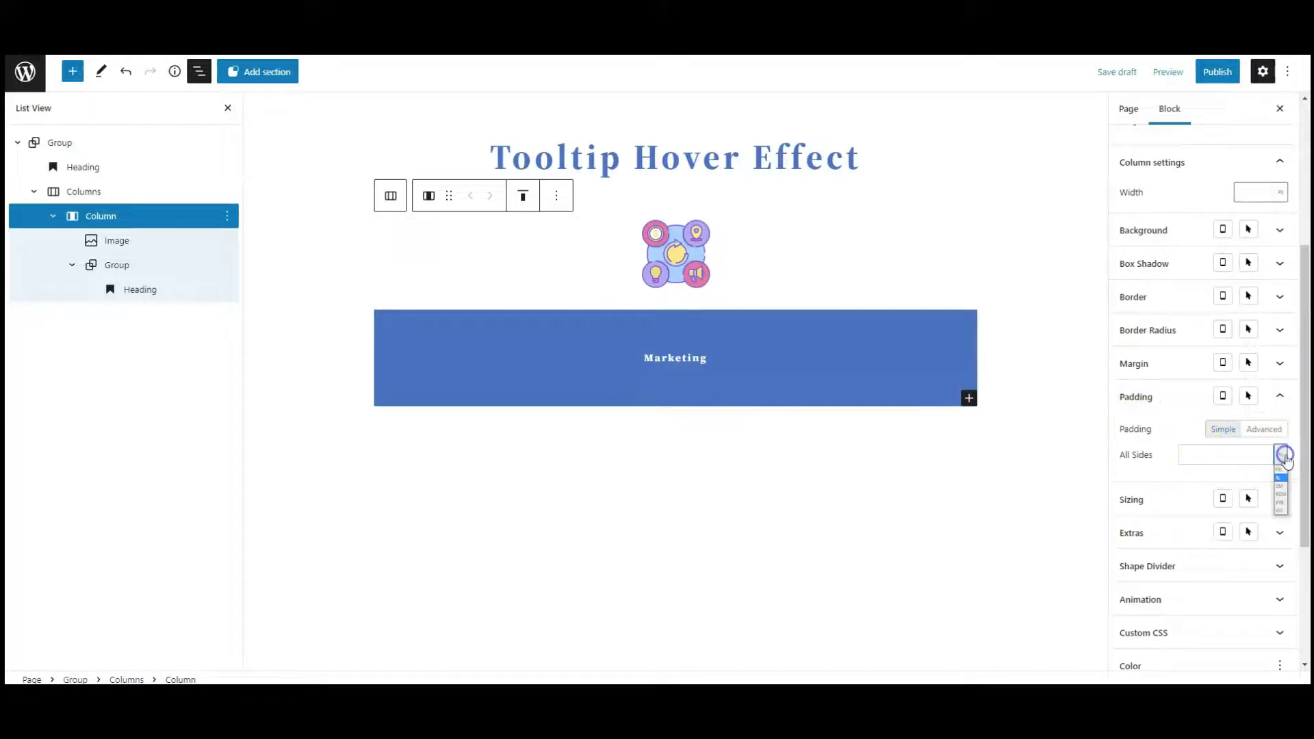
{"action": "left_click", "coordinate": [1280, 486]}
{"action": "left_click", "coordinate": [1205, 455]}
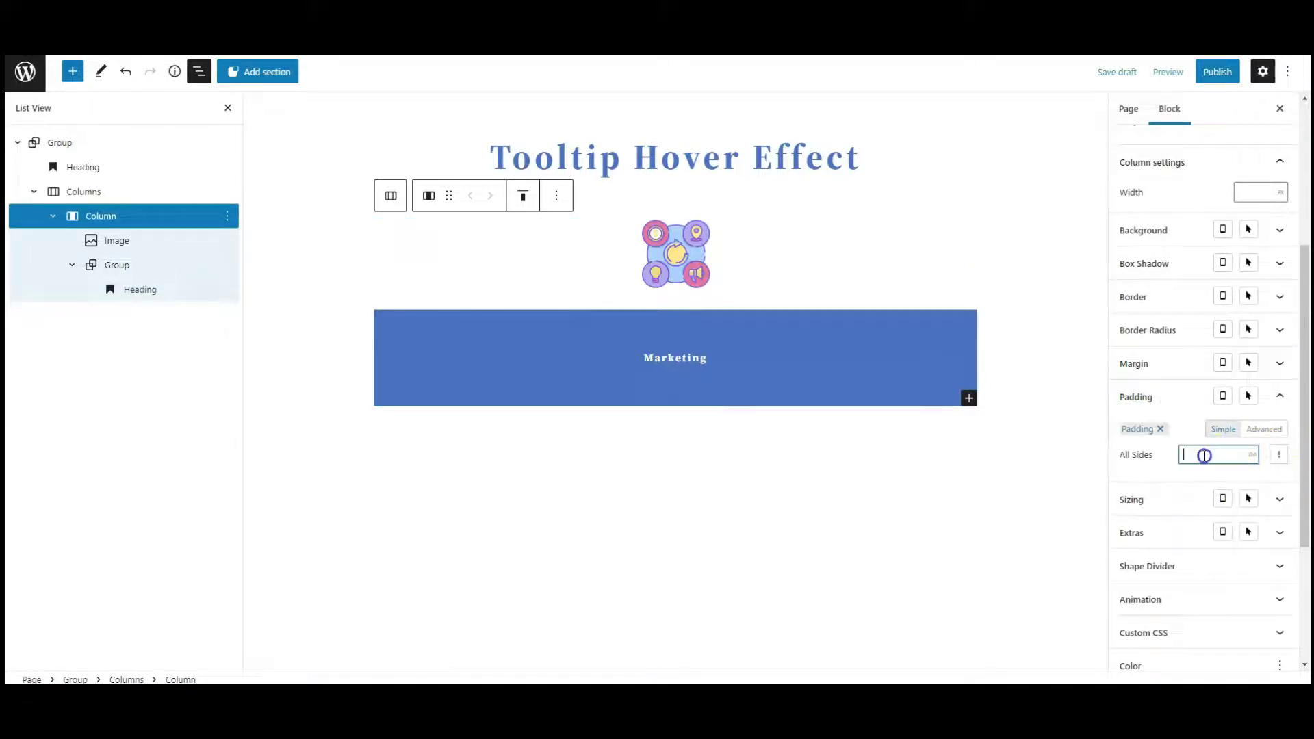
{"action": "type", "text": "3"}
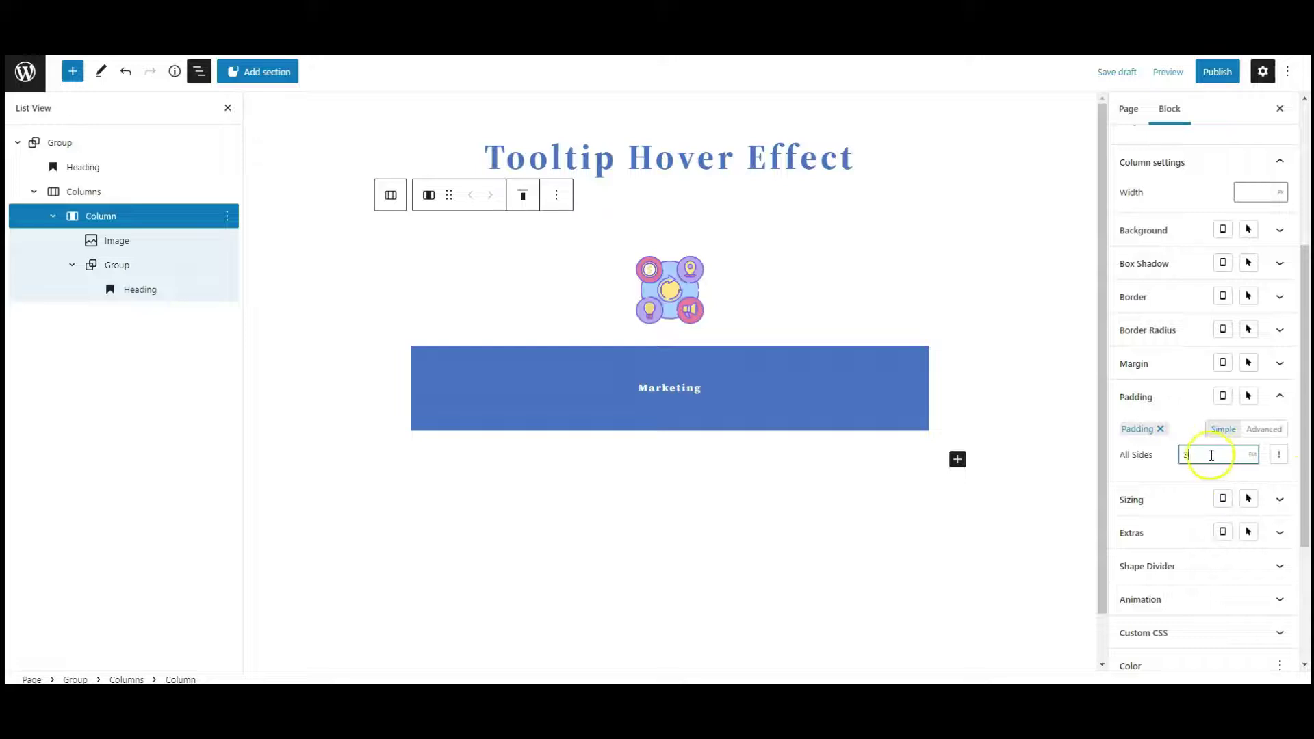
{"action": "left_click", "coordinate": [1280, 457]}
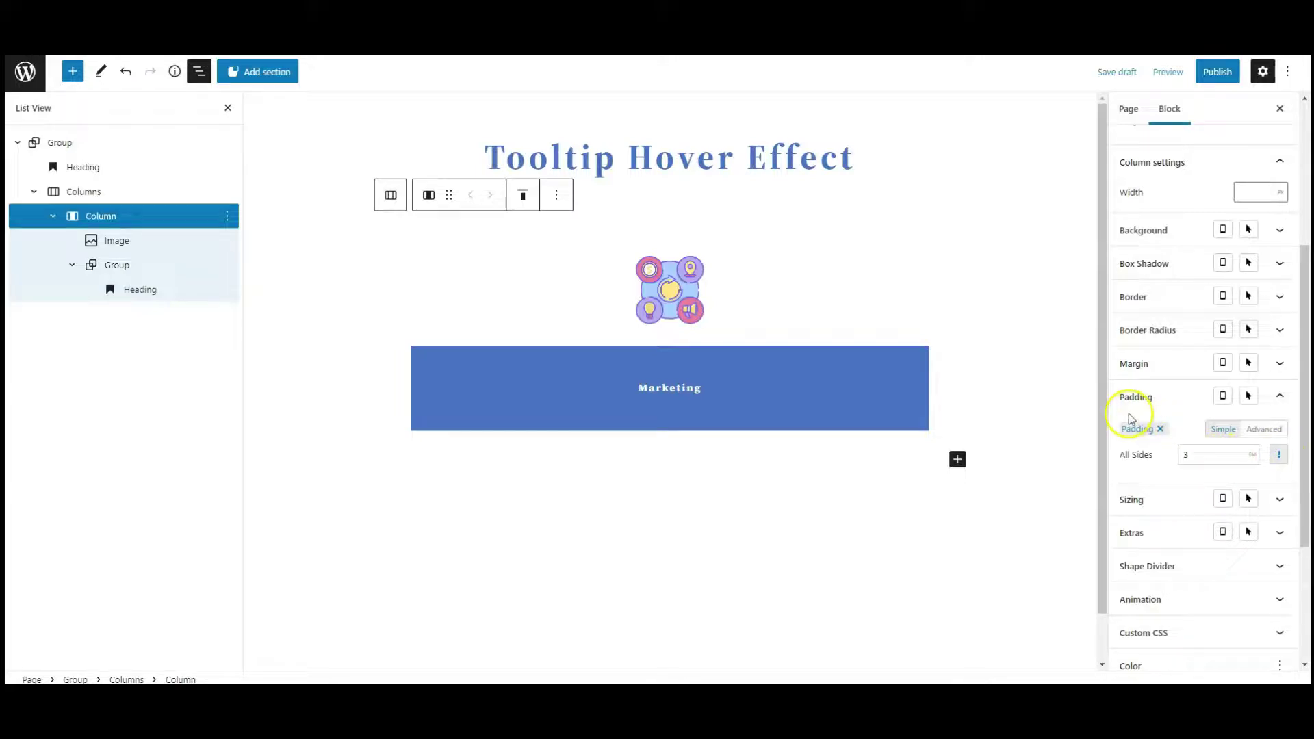
{"action": "left_click", "coordinate": [1150, 406]}
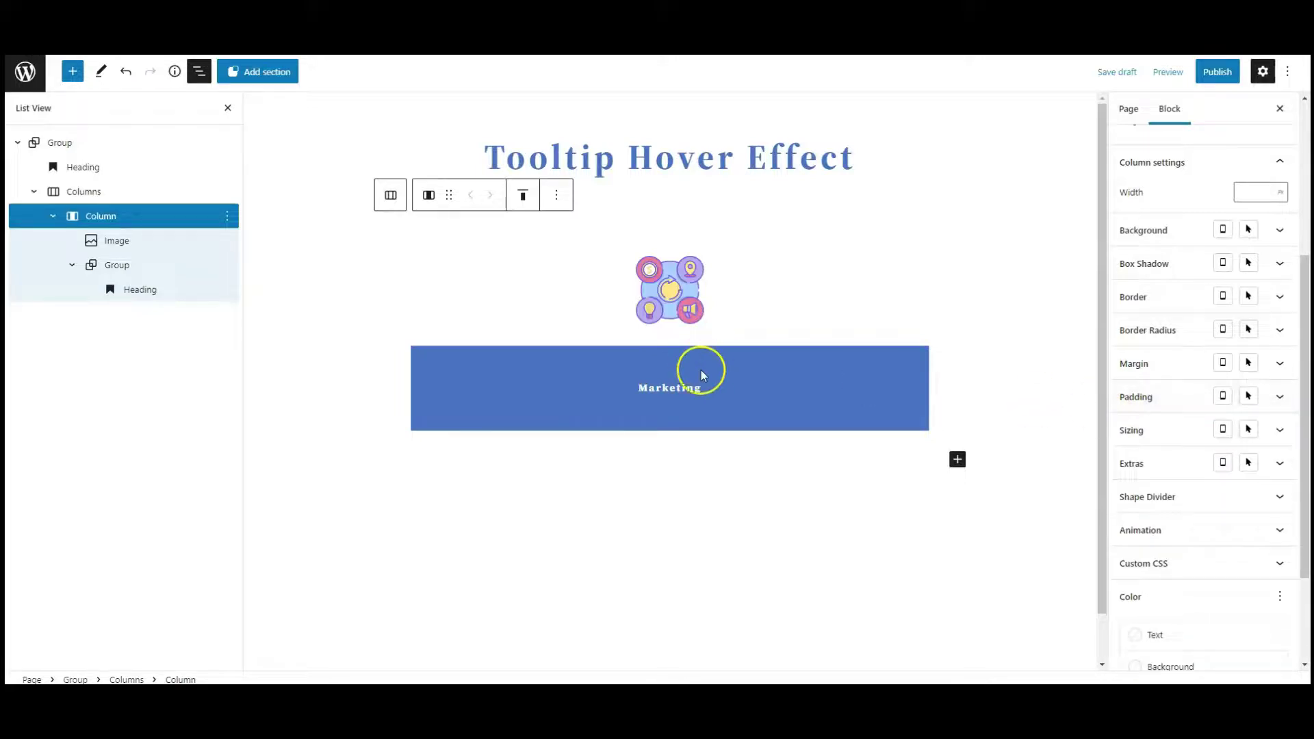
Duplicate the Marketing card column three times to get four identical cards.
{"action": "left_click", "coordinate": [52, 216]}
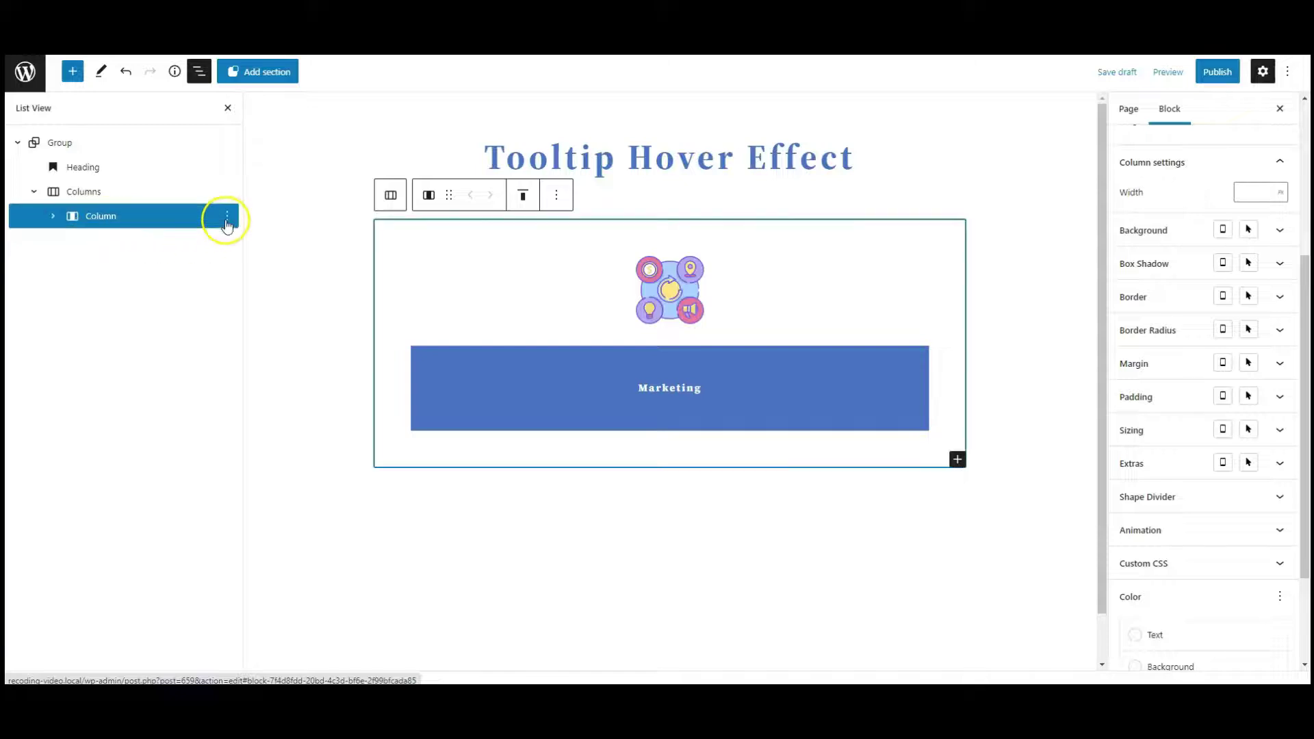
{"action": "left_click", "coordinate": [228, 215]}
{"action": "left_click", "coordinate": [251, 322]}
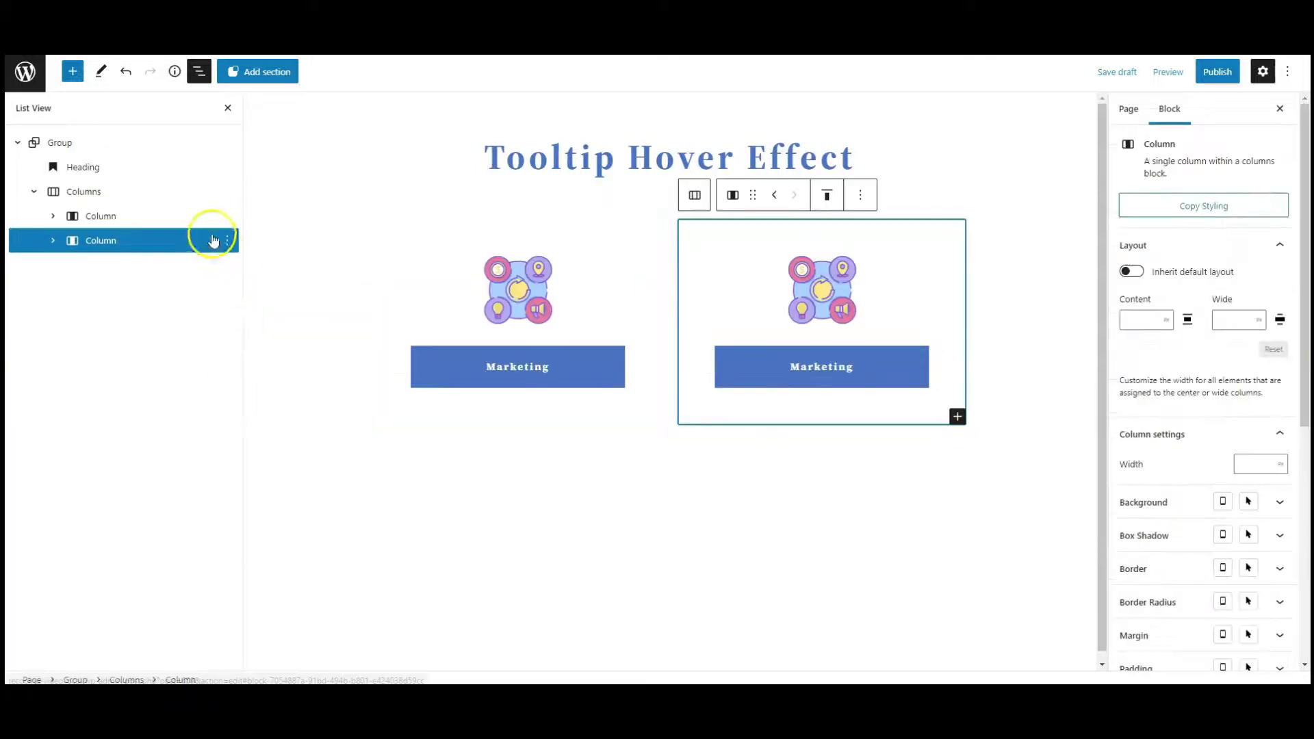
{"action": "left_click", "coordinate": [227, 240]}
{"action": "left_click", "coordinate": [247, 349]}
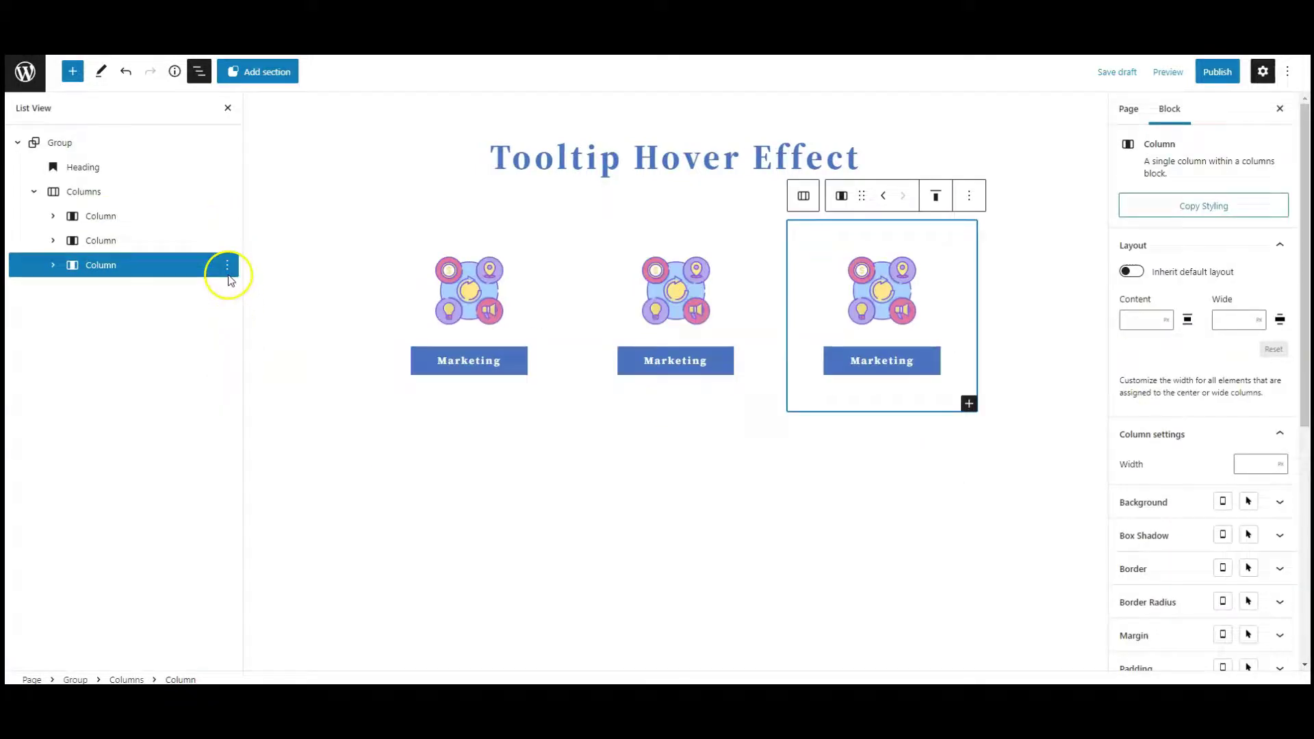
{"action": "left_click", "coordinate": [226, 267]}
{"action": "left_click", "coordinate": [235, 372]}
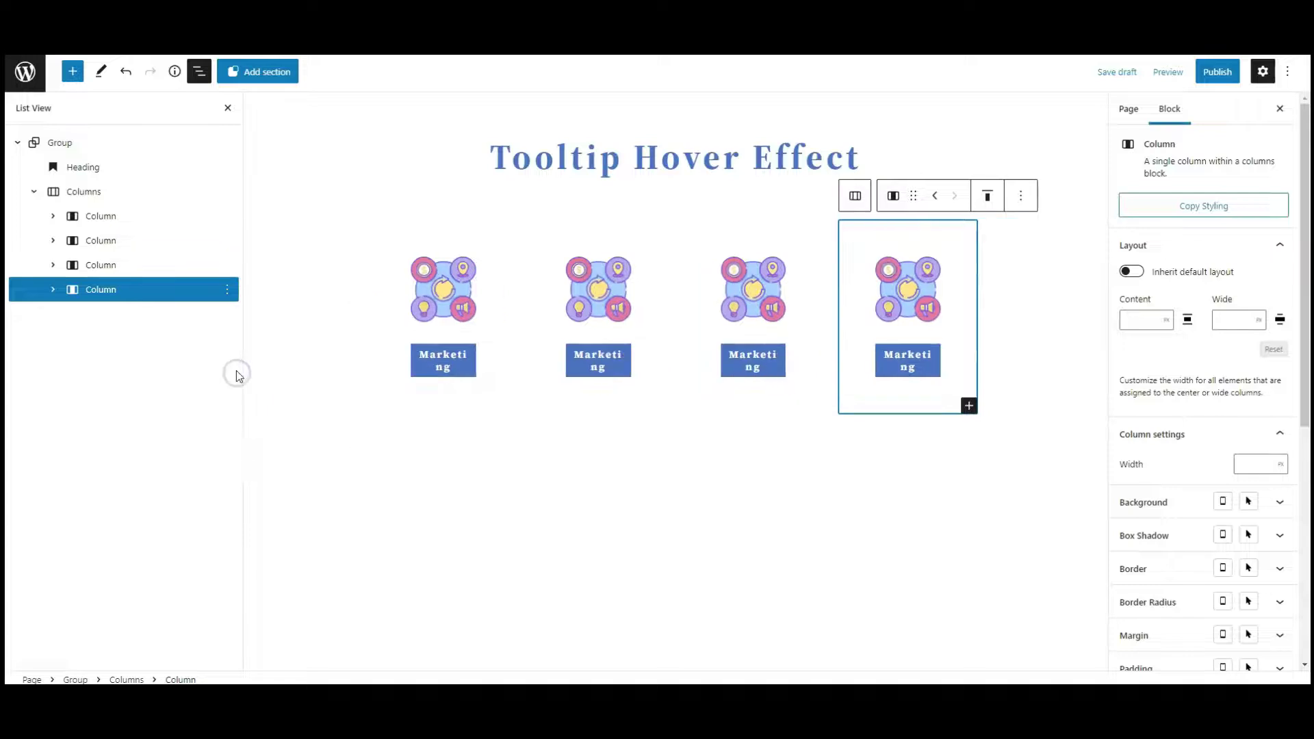
Replace the second card's image with the SEO icon and retitle it 'SEO'.
{"action": "left_click", "coordinate": [596, 299]}
{"action": "left_click", "coordinate": [829, 233]}
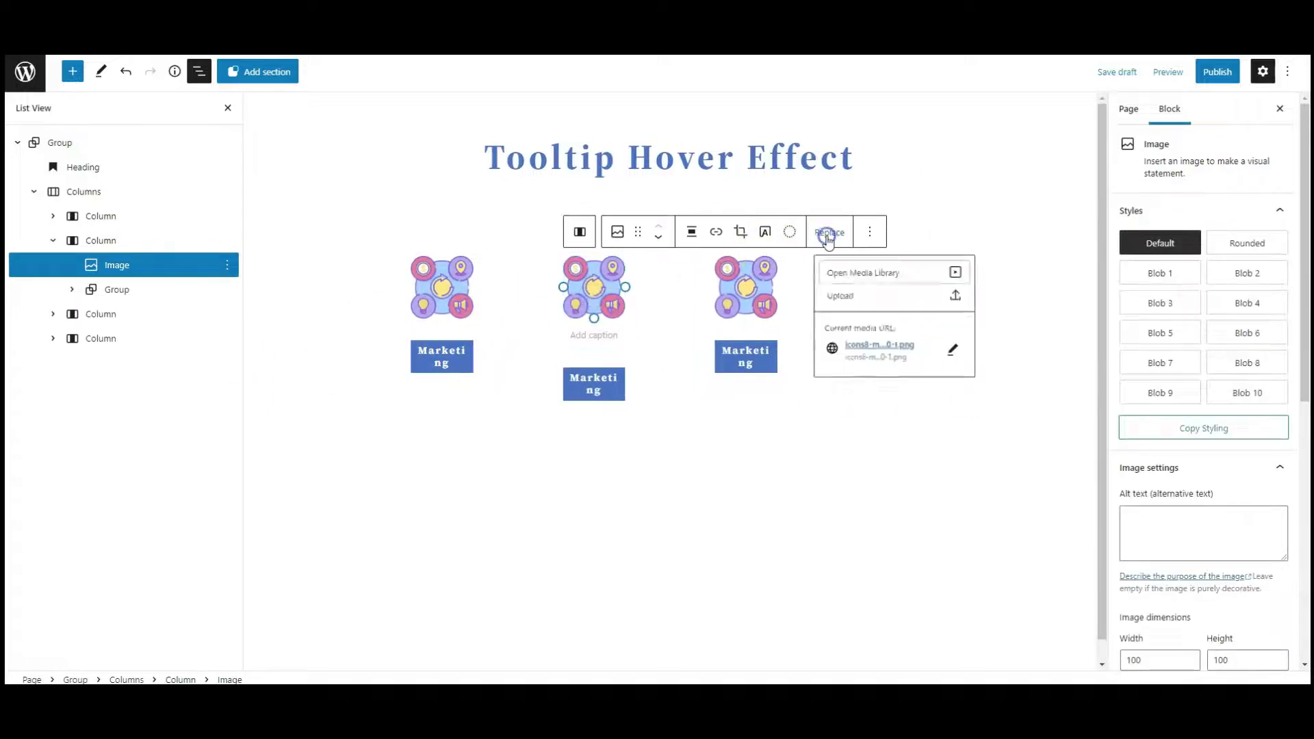
{"action": "left_click", "coordinate": [833, 273]}
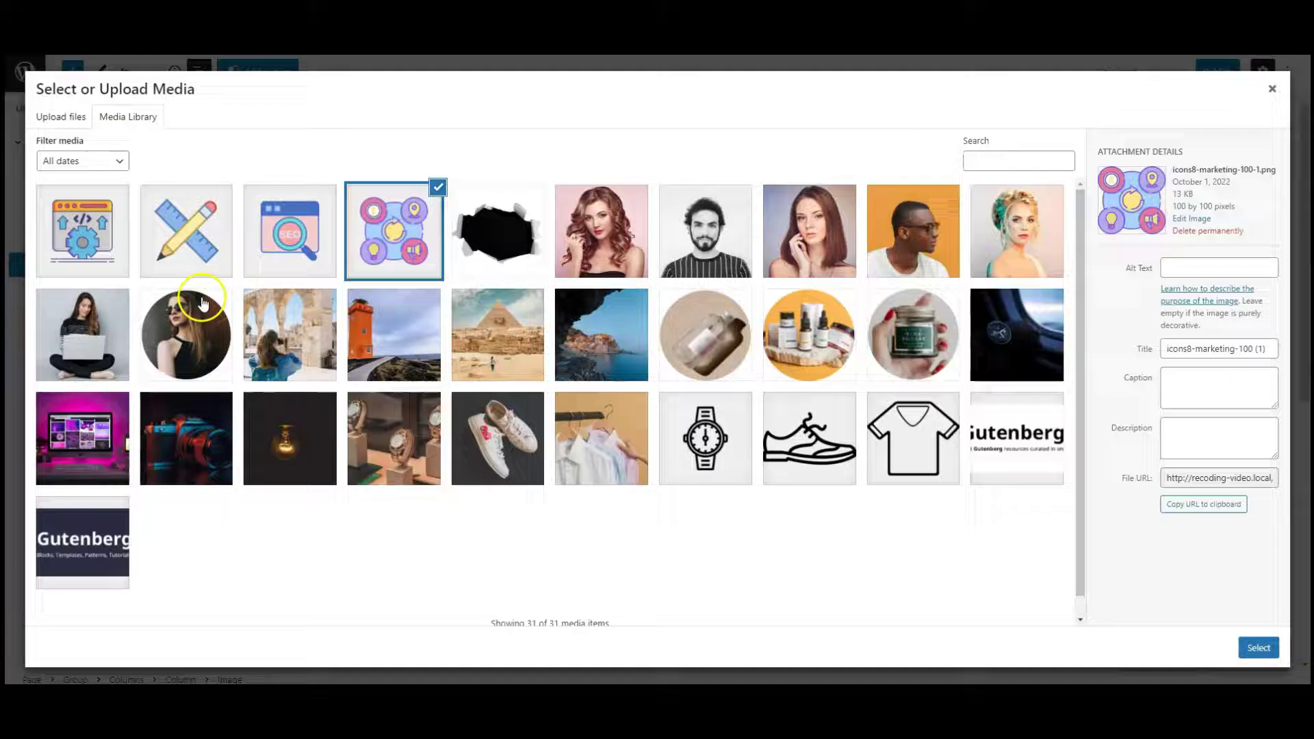
{"action": "left_click", "coordinate": [290, 230]}
{"action": "left_click", "coordinate": [1257, 647]}
{"action": "double_click", "coordinate": [586, 387]}
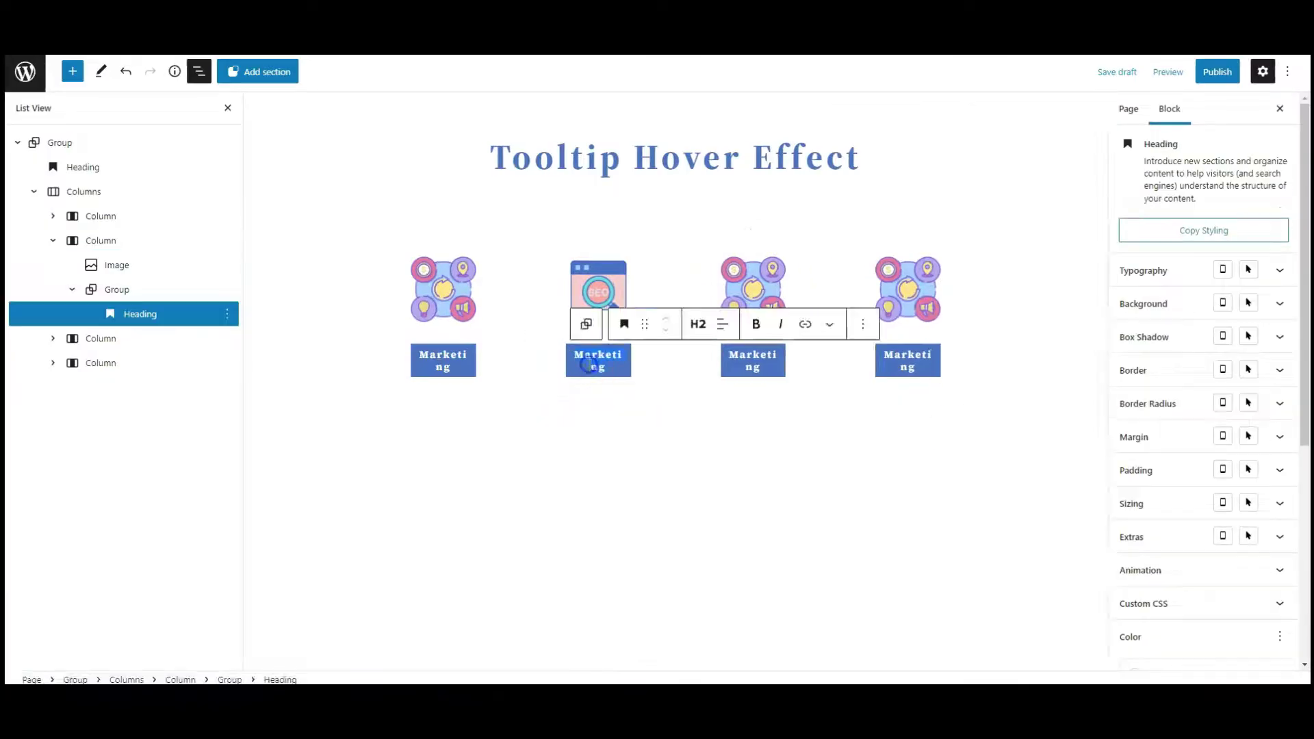
{"action": "type", "text": "SEO"}
Give the third card the pencil-and-ruler icon and the heading 'Designer'.
{"action": "left_click", "coordinate": [744, 284]}
{"action": "left_click", "coordinate": [976, 232]}
{"action": "left_click", "coordinate": [1018, 275]}
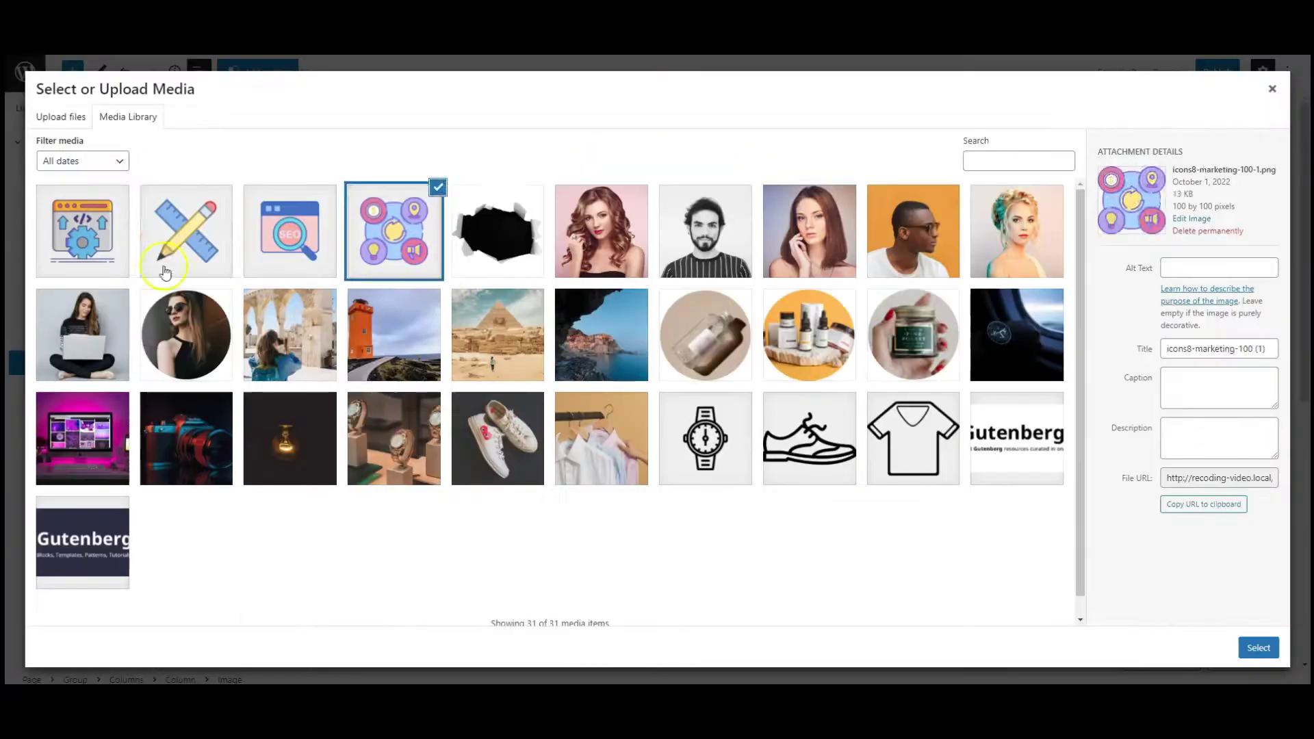
{"action": "left_click", "coordinate": [176, 228]}
{"action": "left_click", "coordinate": [1256, 645]}
{"action": "left_click", "coordinate": [748, 379]}
{"action": "double_click", "coordinate": [748, 369]}
{"action": "type", "text": "Designer"}
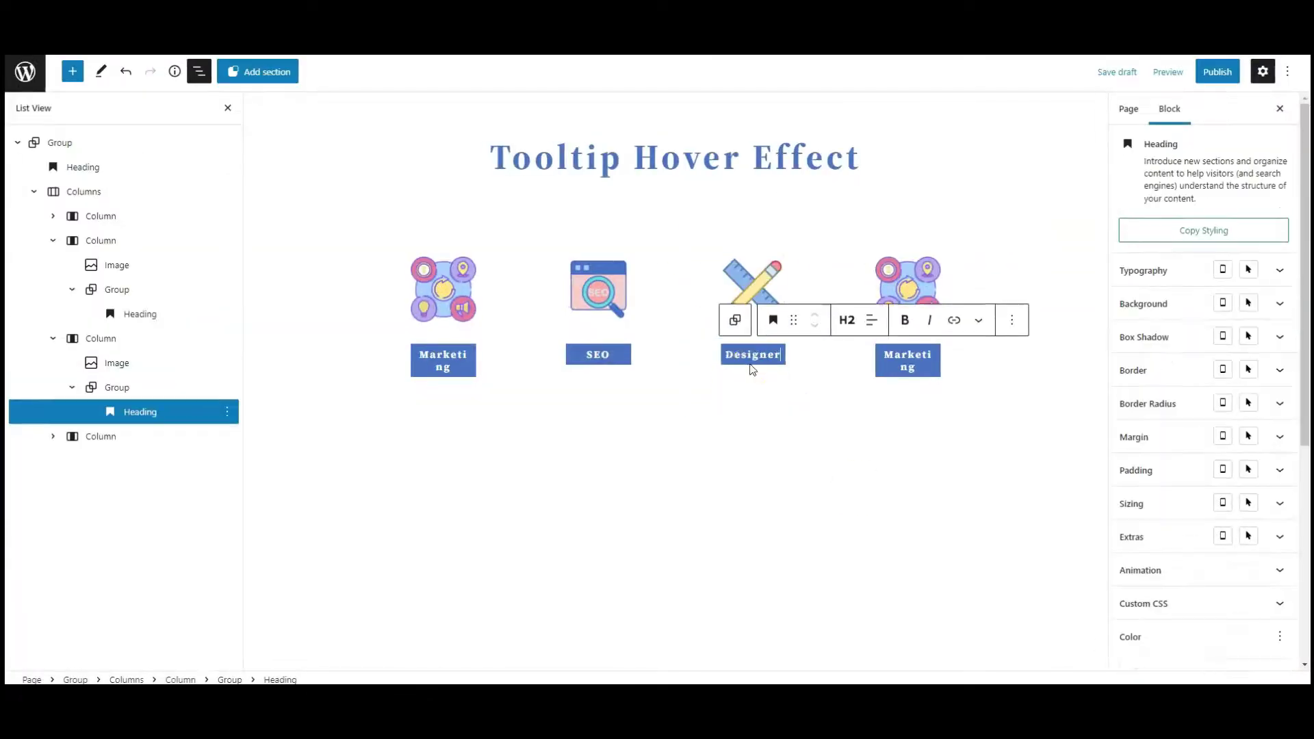
Give the fourth card the developer icon and the heading 'Developer'.
{"action": "left_click", "coordinate": [908, 287]}
{"action": "left_click", "coordinate": [1030, 229]}
{"action": "left_click", "coordinate": [905, 295]}
{"action": "left_click", "coordinate": [79, 230]}
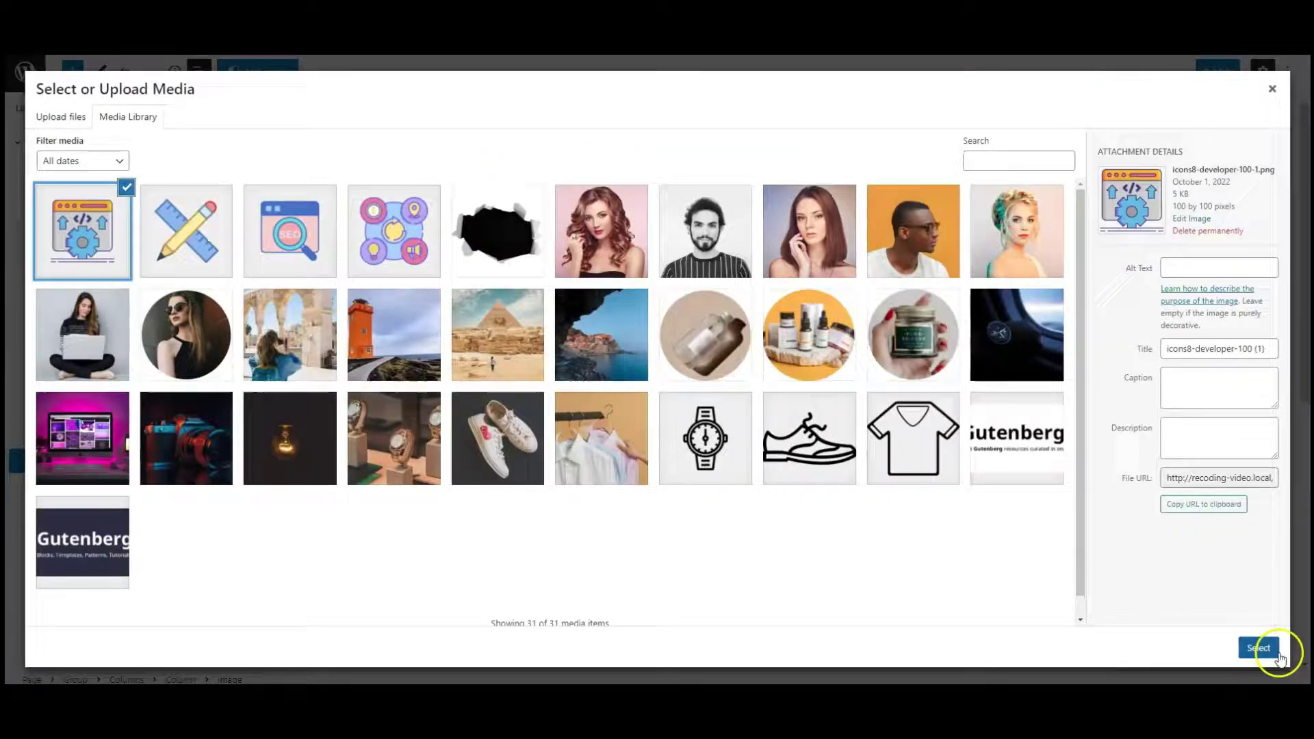
{"action": "left_click", "coordinate": [1256, 645]}
{"action": "left_click", "coordinate": [902, 369]}
{"action": "double_click", "coordinate": [905, 356]}
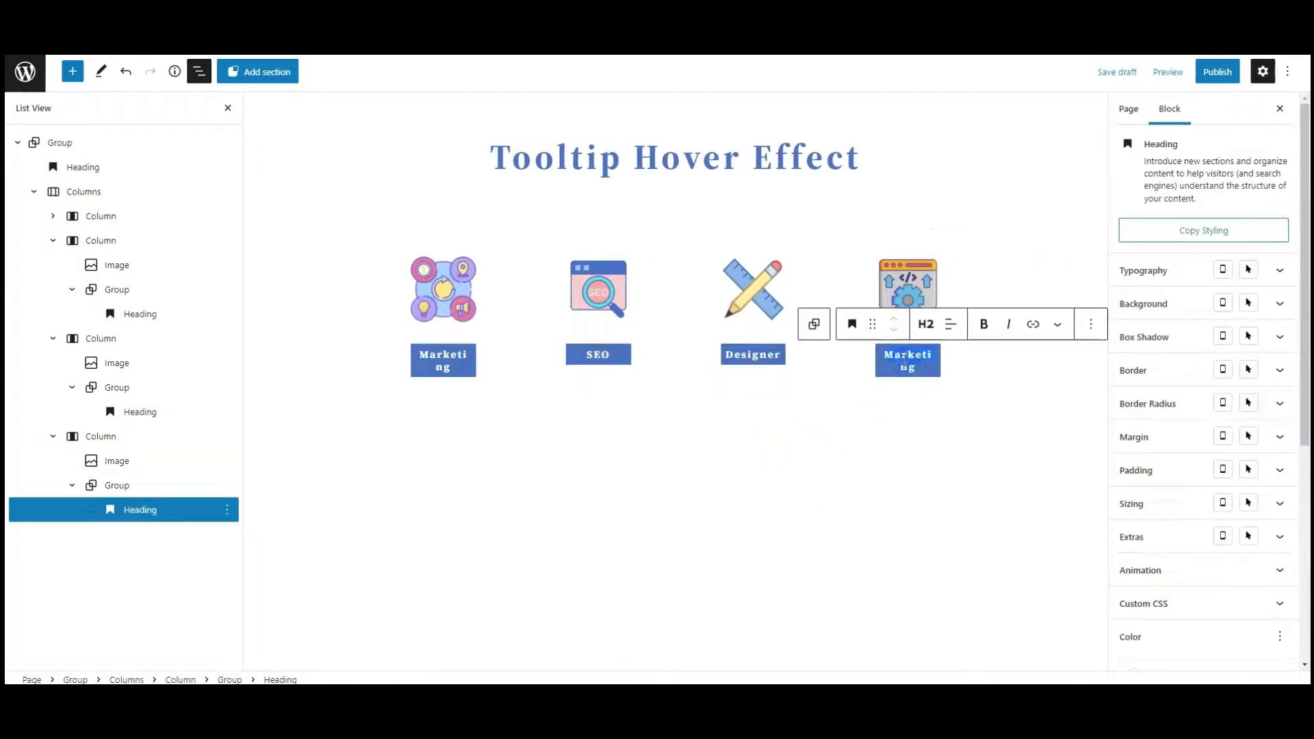
{"action": "type", "text": "Developer"}
{"action": "left_click", "coordinate": [228, 108]}
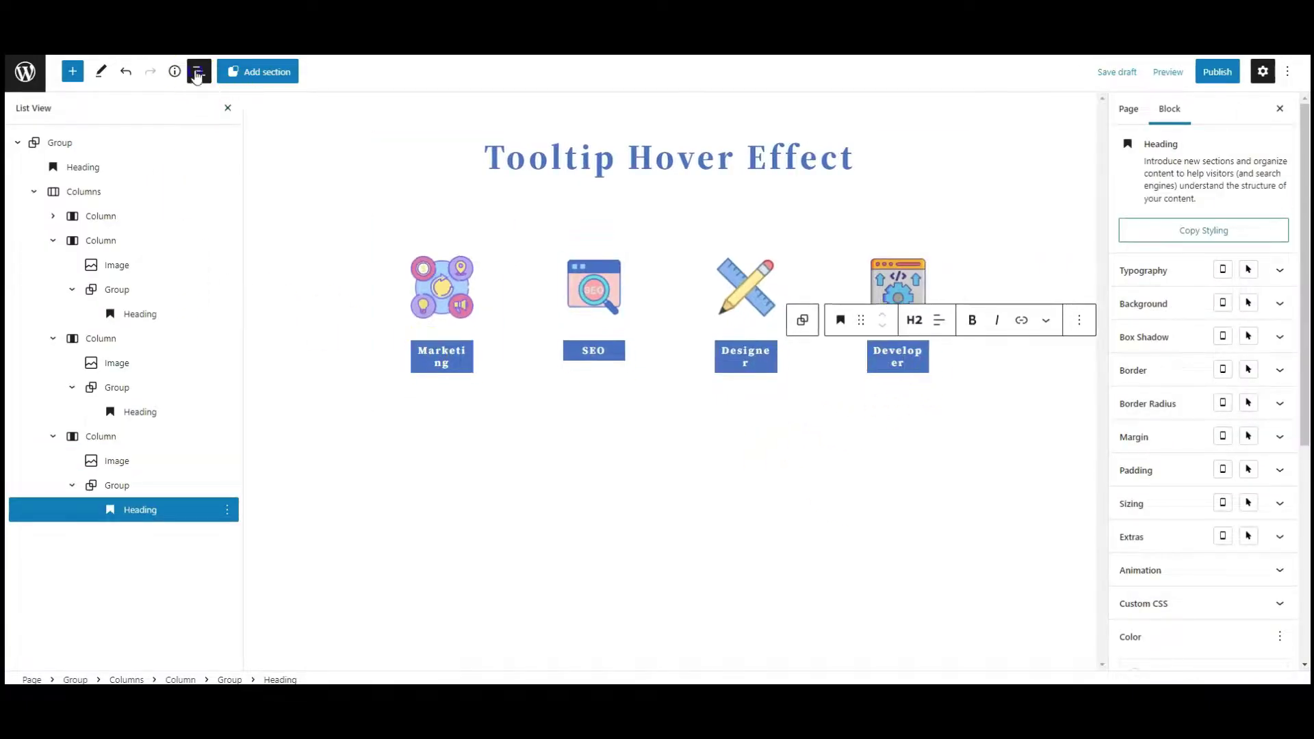
Add the Additional CSS class 'tooltip-wrapper' to the outer group holding all four cards.
{"action": "left_click", "coordinate": [198, 72]}
{"action": "left_click", "coordinate": [72, 145]}
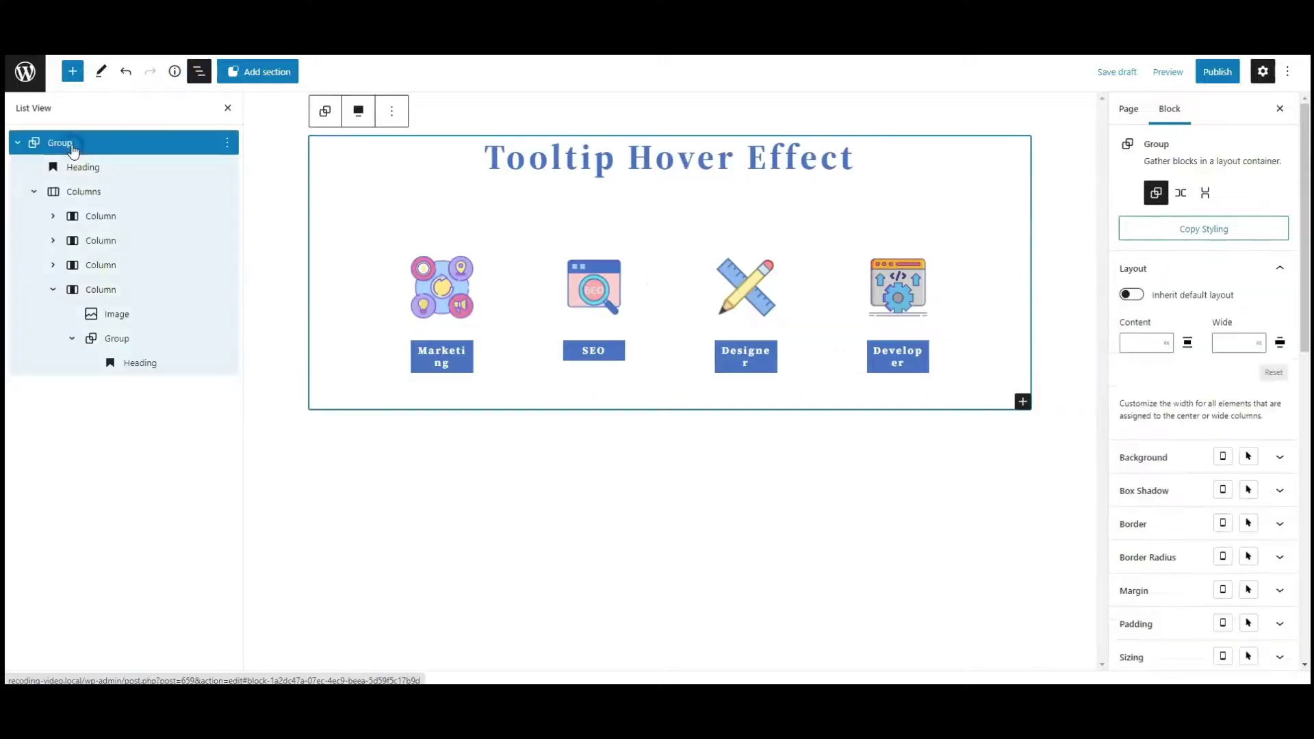
{"action": "scroll", "coordinate": [1220, 493], "scroll_direction": "down", "scroll_amount": 10}
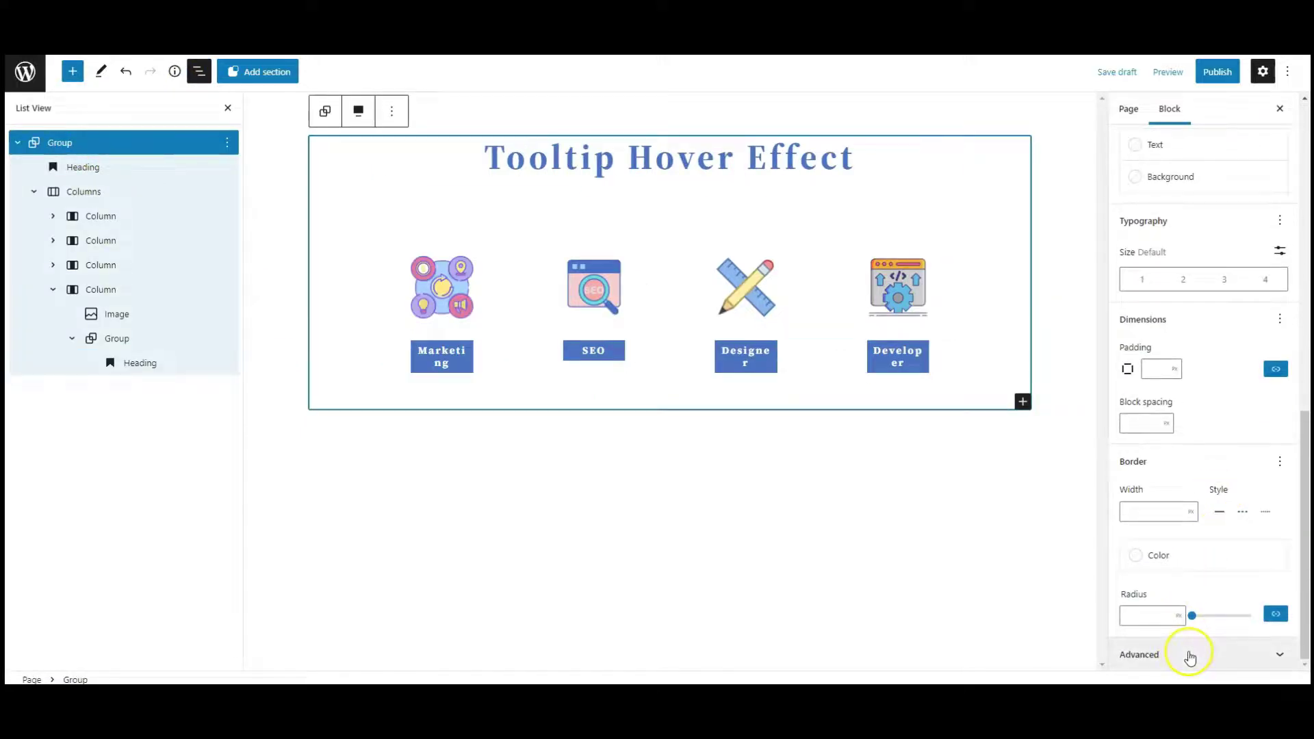
{"action": "left_click", "coordinate": [1172, 654]}
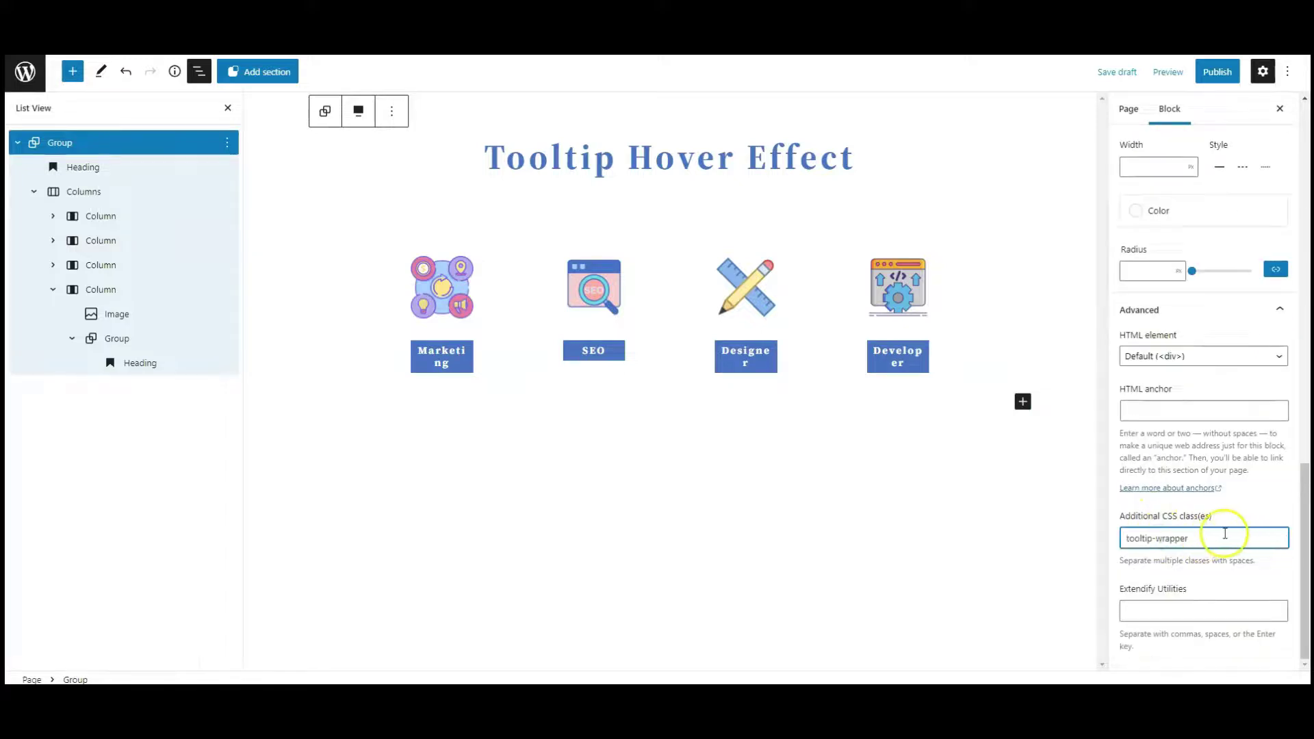
Publish the page.
{"action": "left_click", "coordinate": [198, 71]}
{"action": "left_click", "coordinate": [1261, 72]}
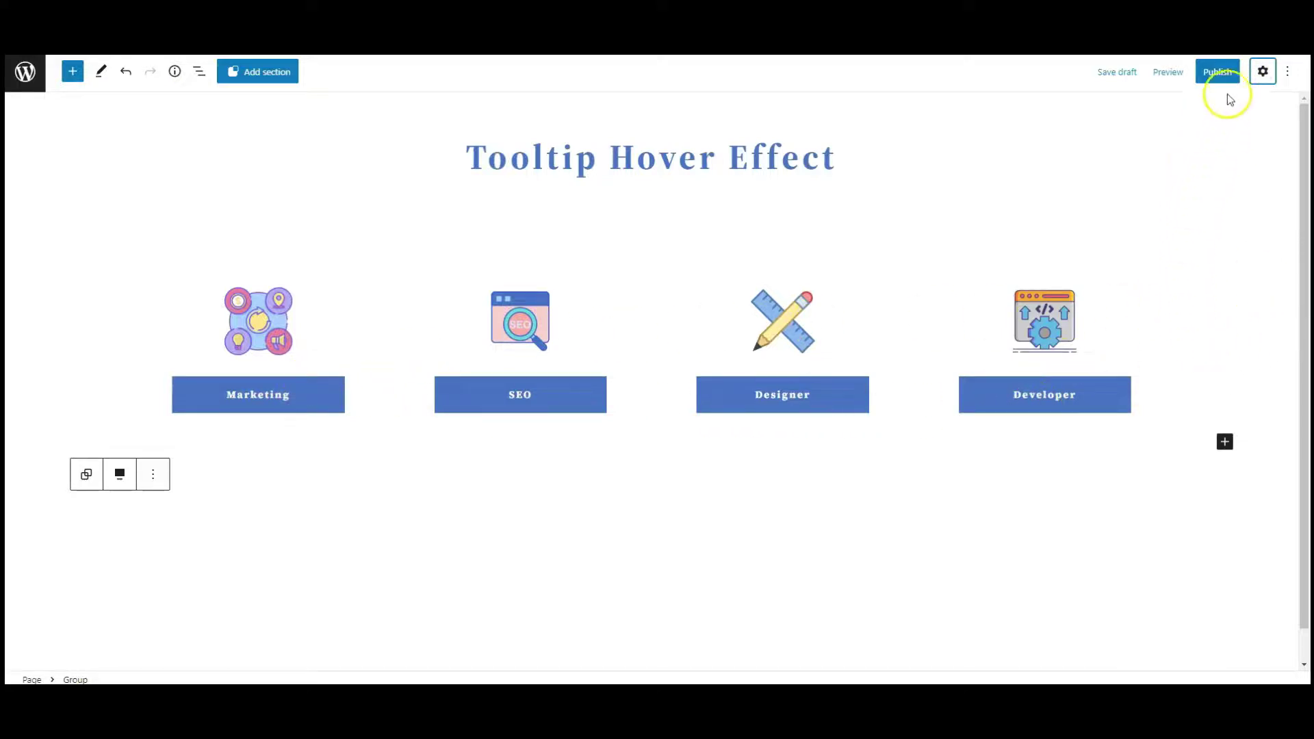
{"action": "left_click", "coordinate": [1219, 72]}
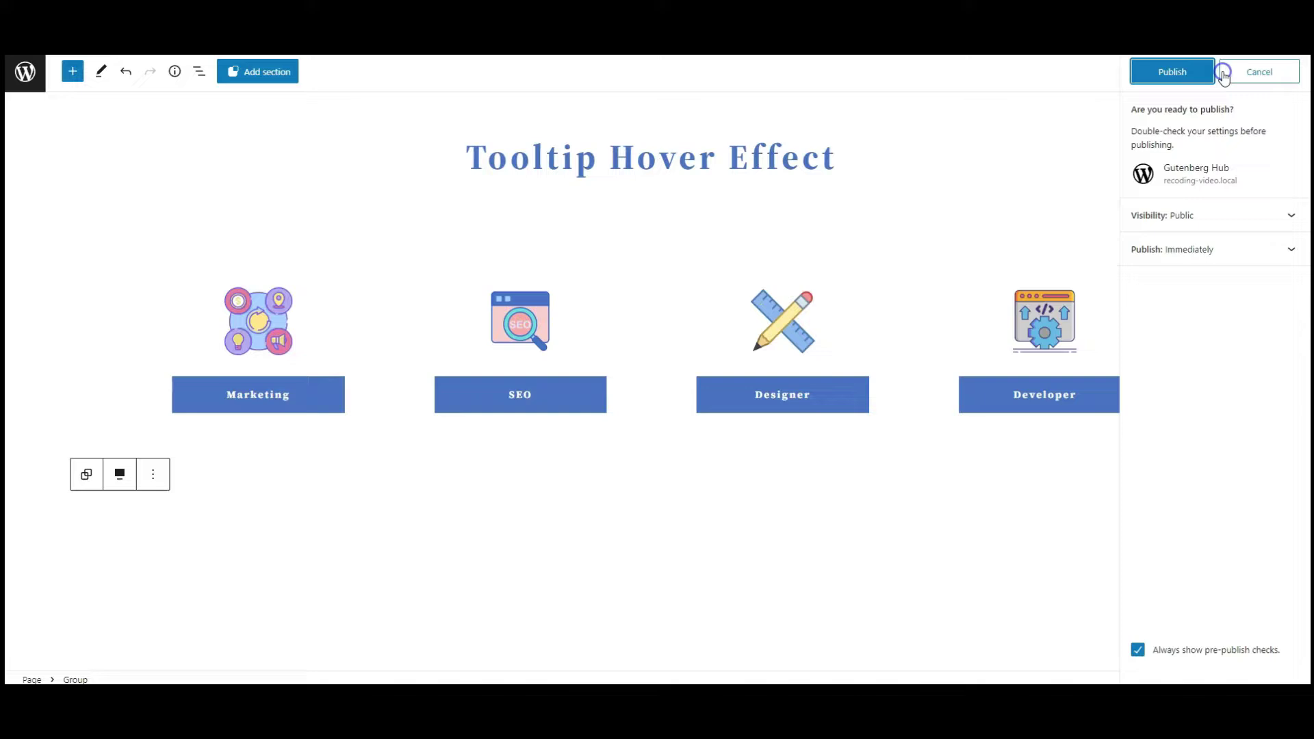
{"action": "left_click", "coordinate": [1170, 76]}
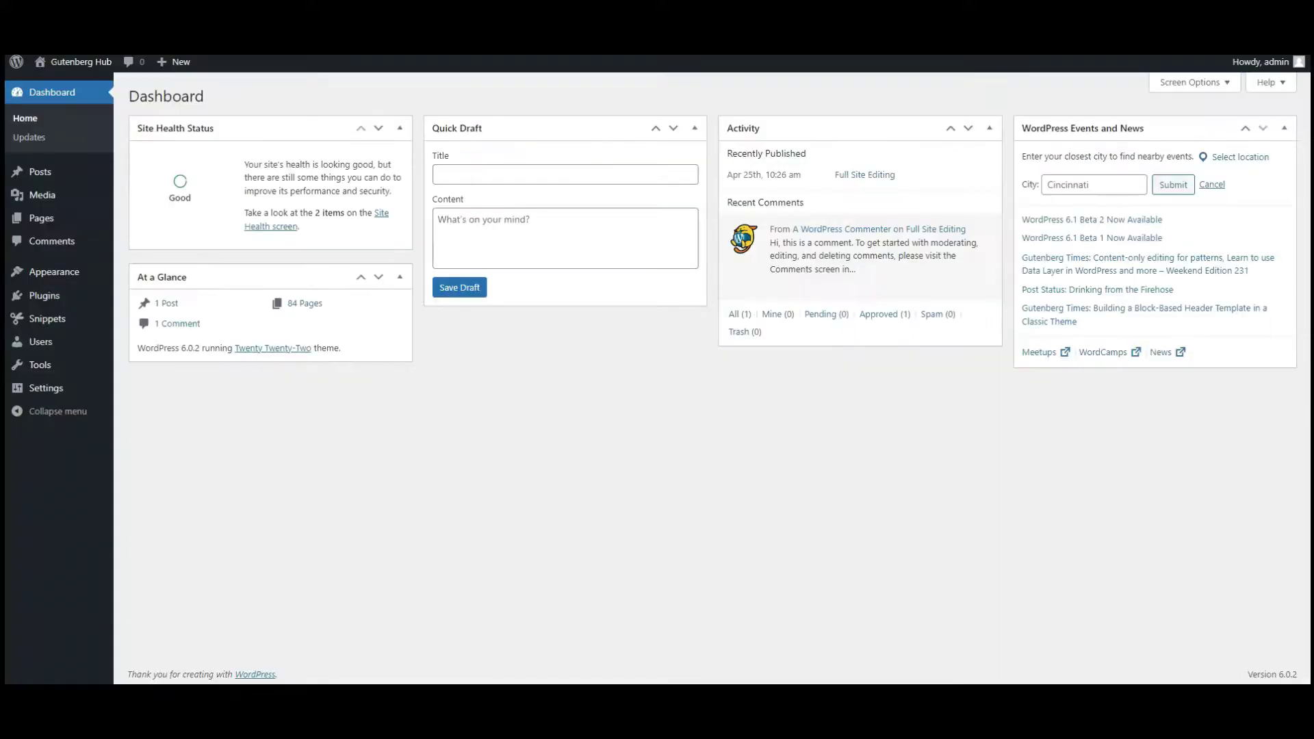
Go to Settings > Editor Plus and show the Advanced section's empty Global CSS editor.
{"action": "mouse_move", "coordinate": [37, 386]}
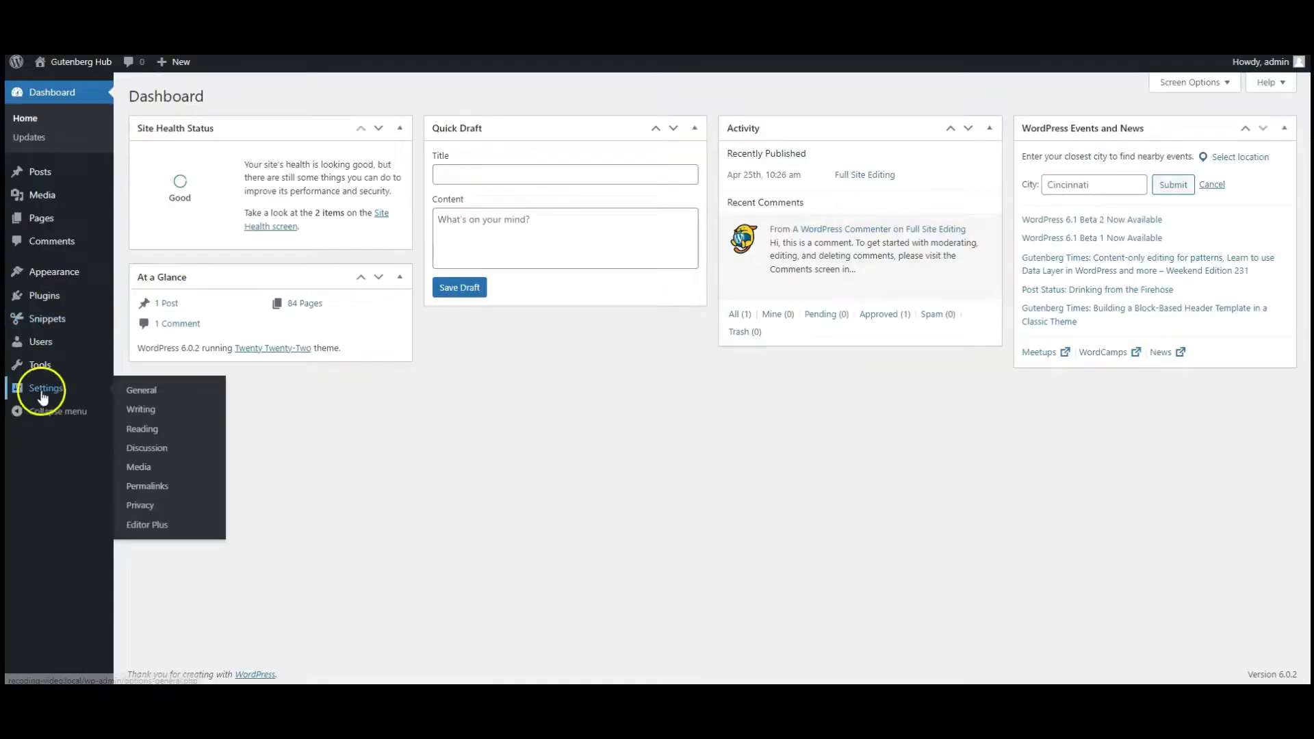
{"action": "left_click", "coordinate": [175, 525]}
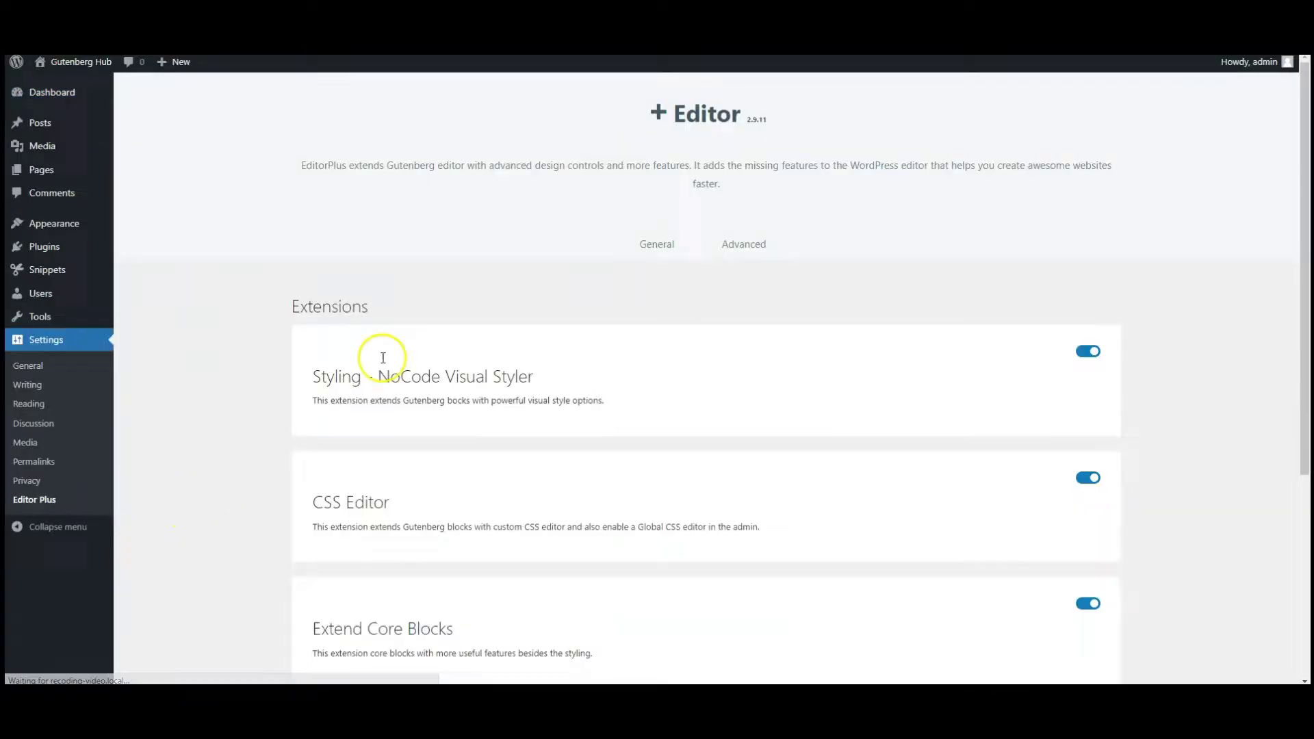
{"action": "left_click", "coordinate": [729, 244]}
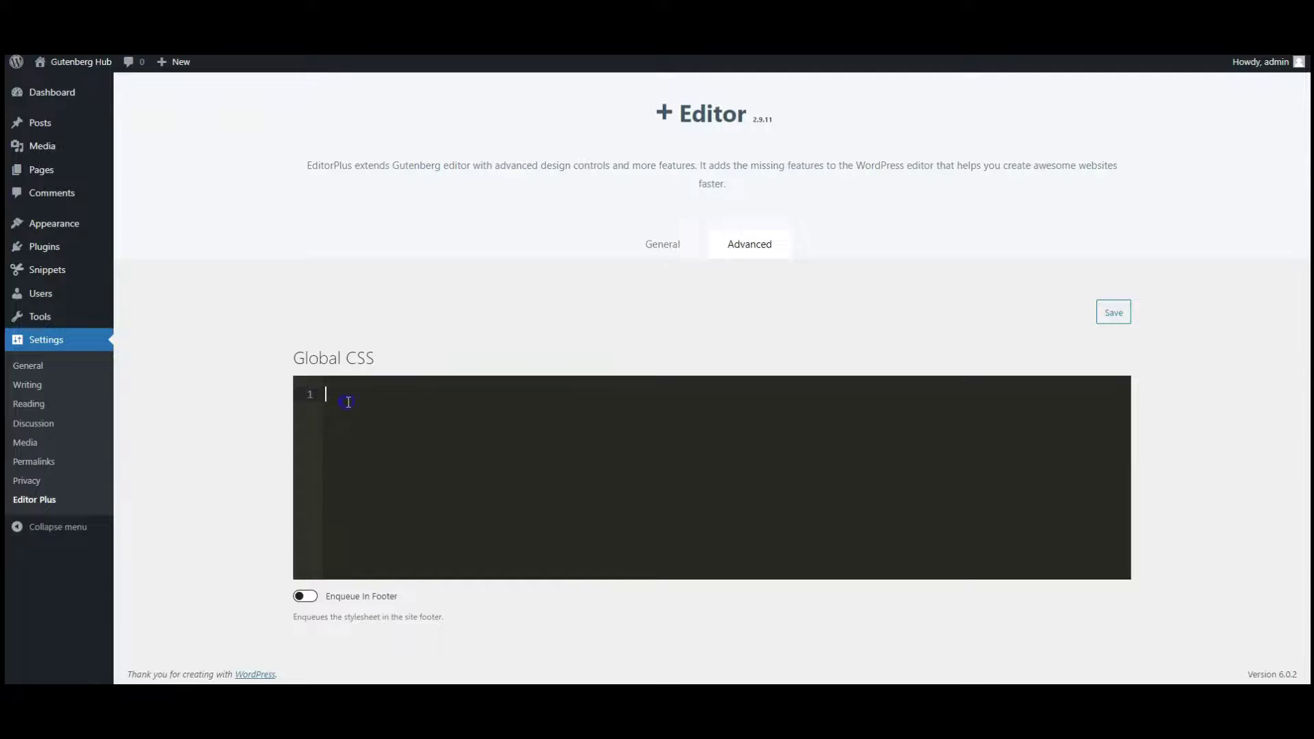
Paste the tooltip-wrapper CSS rules into Global CSS, review them, and save.
{"action": "key", "text": "ctrl+v"}
{"action": "scroll", "coordinate": [509, 471], "scroll_direction": "up", "scroll_amount": 15}
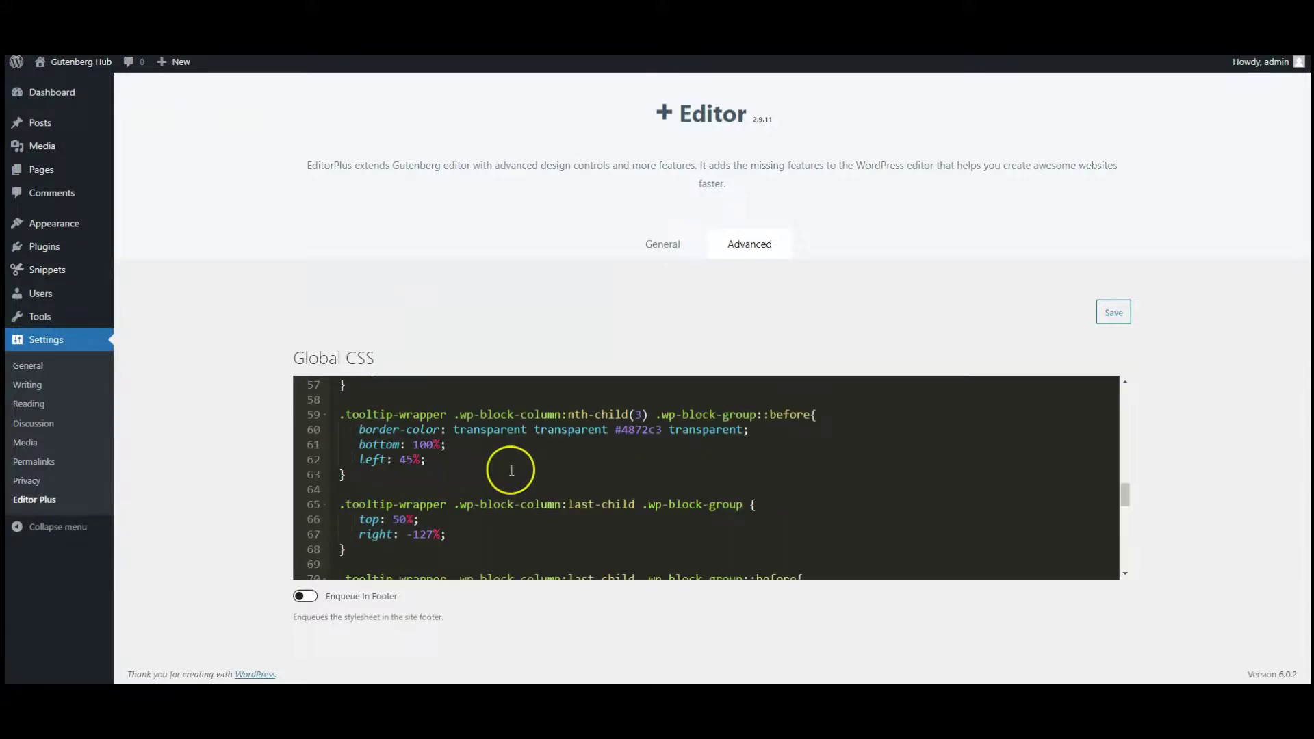
{"action": "scroll", "coordinate": [512, 470], "scroll_direction": "up", "scroll_amount": 7}
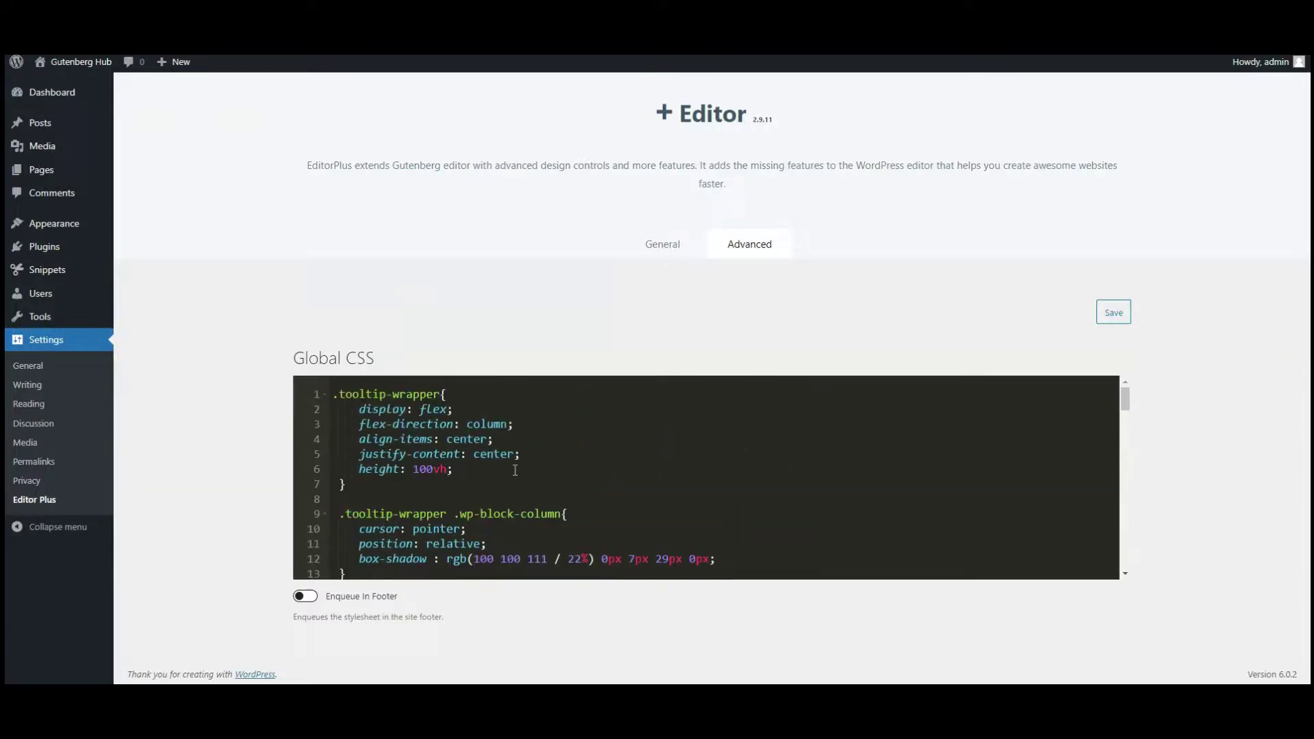
{"action": "scroll", "coordinate": [518, 472], "scroll_direction": "down", "scroll_amount": 12}
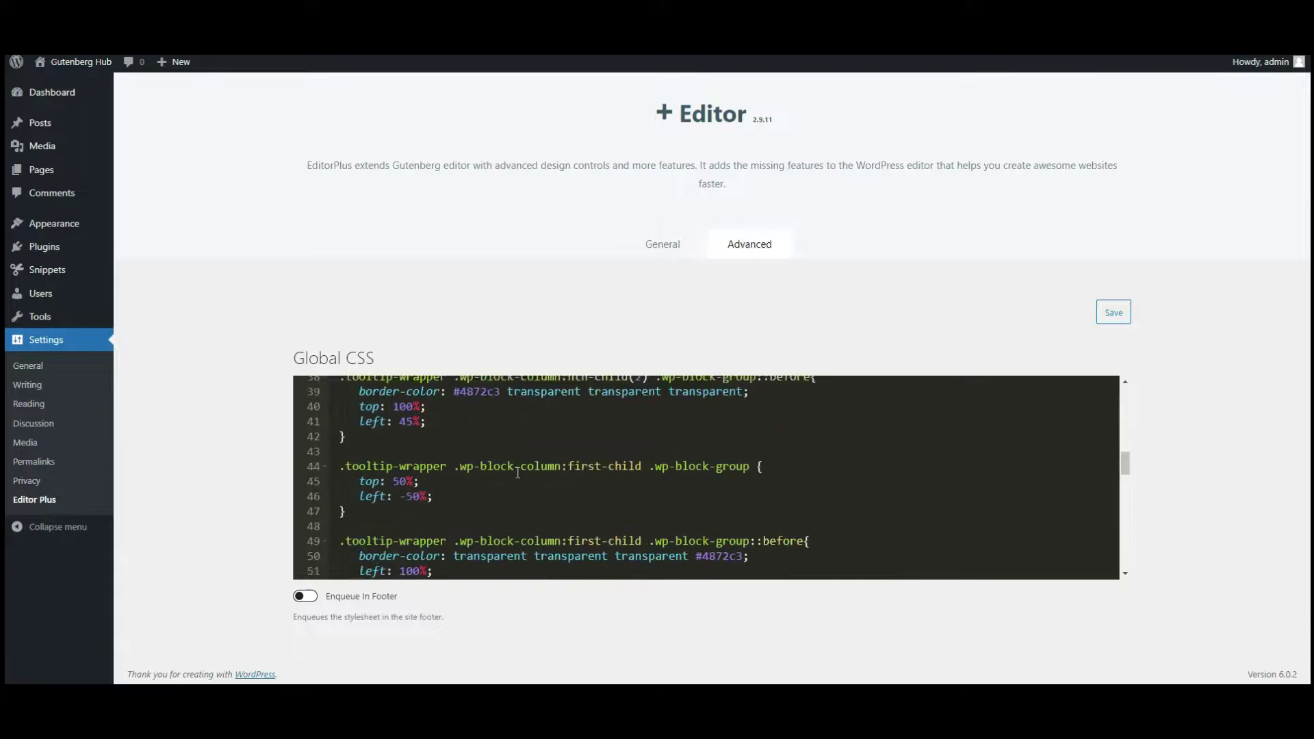
{"action": "scroll", "coordinate": [518, 472], "scroll_direction": "down", "scroll_amount": 10}
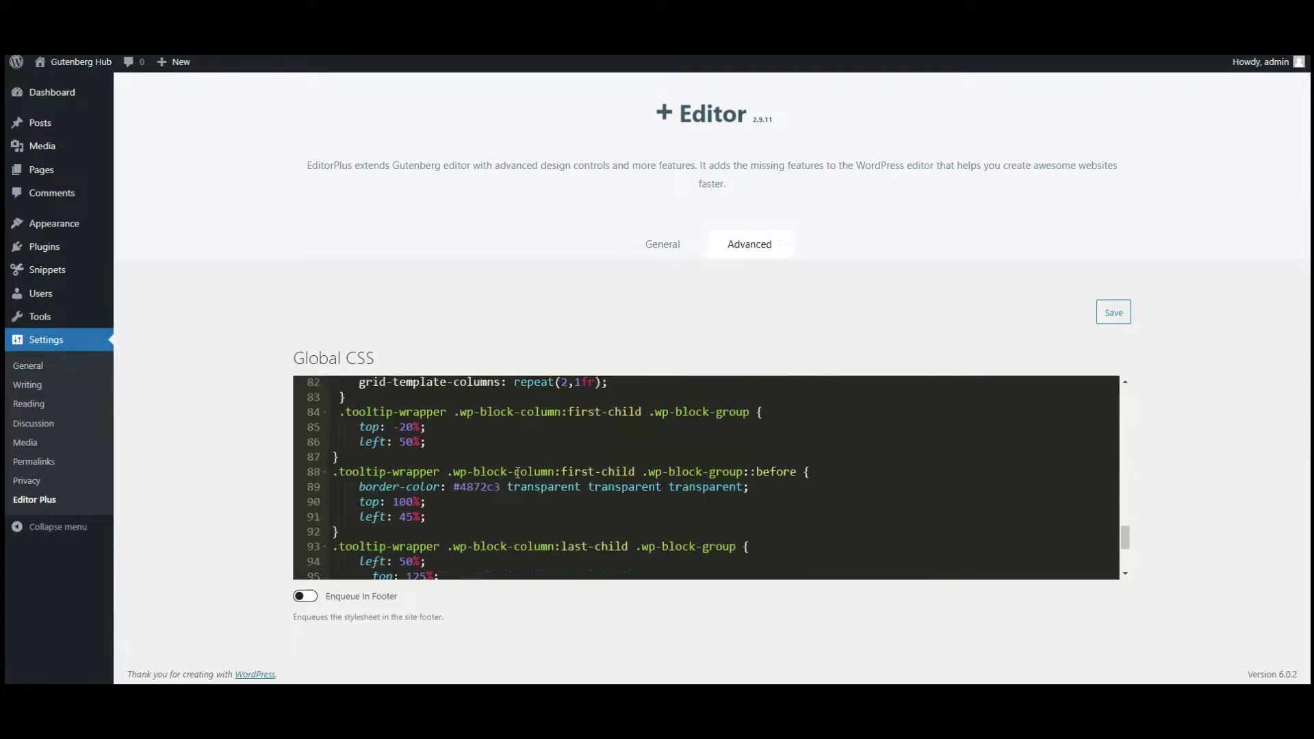
{"action": "scroll", "coordinate": [518, 472], "scroll_direction": "down", "scroll_amount": 1}
{"action": "scroll", "coordinate": [518, 473], "scroll_direction": "up", "scroll_amount": 4}
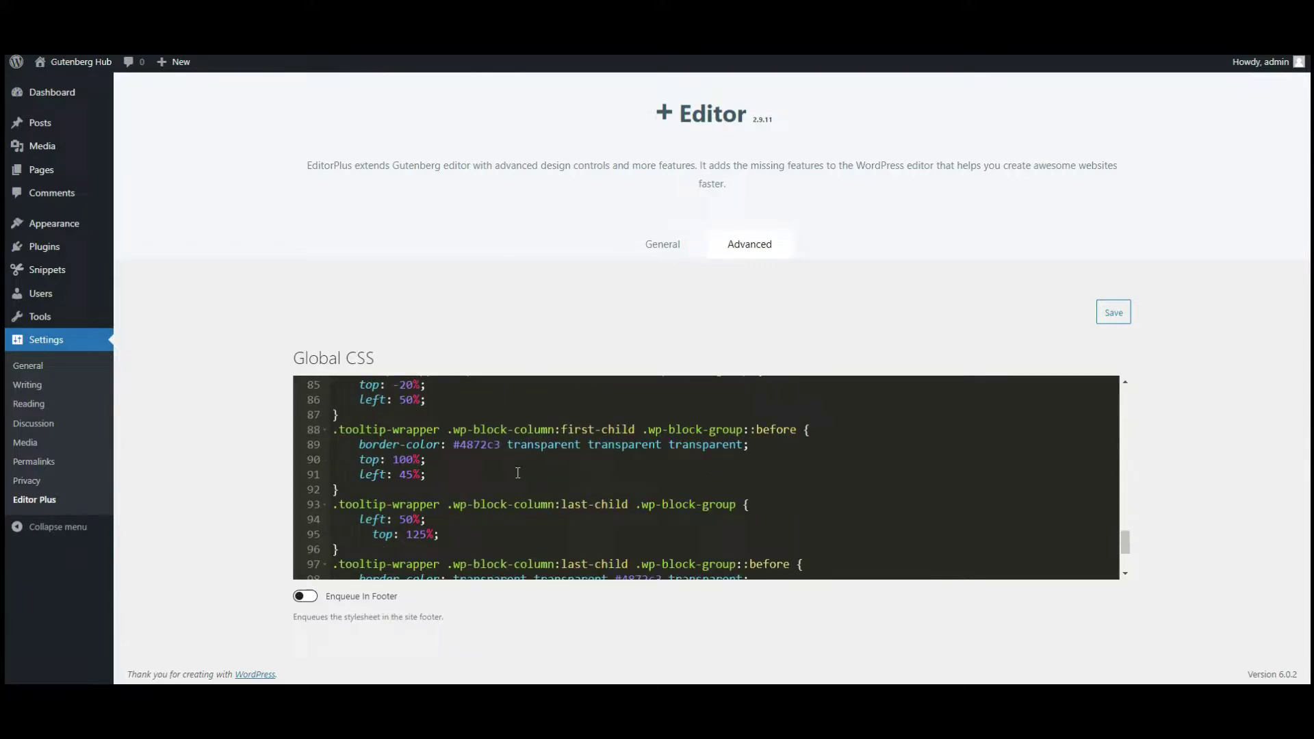
{"action": "scroll", "coordinate": [518, 472], "scroll_direction": "up", "scroll_amount": 4}
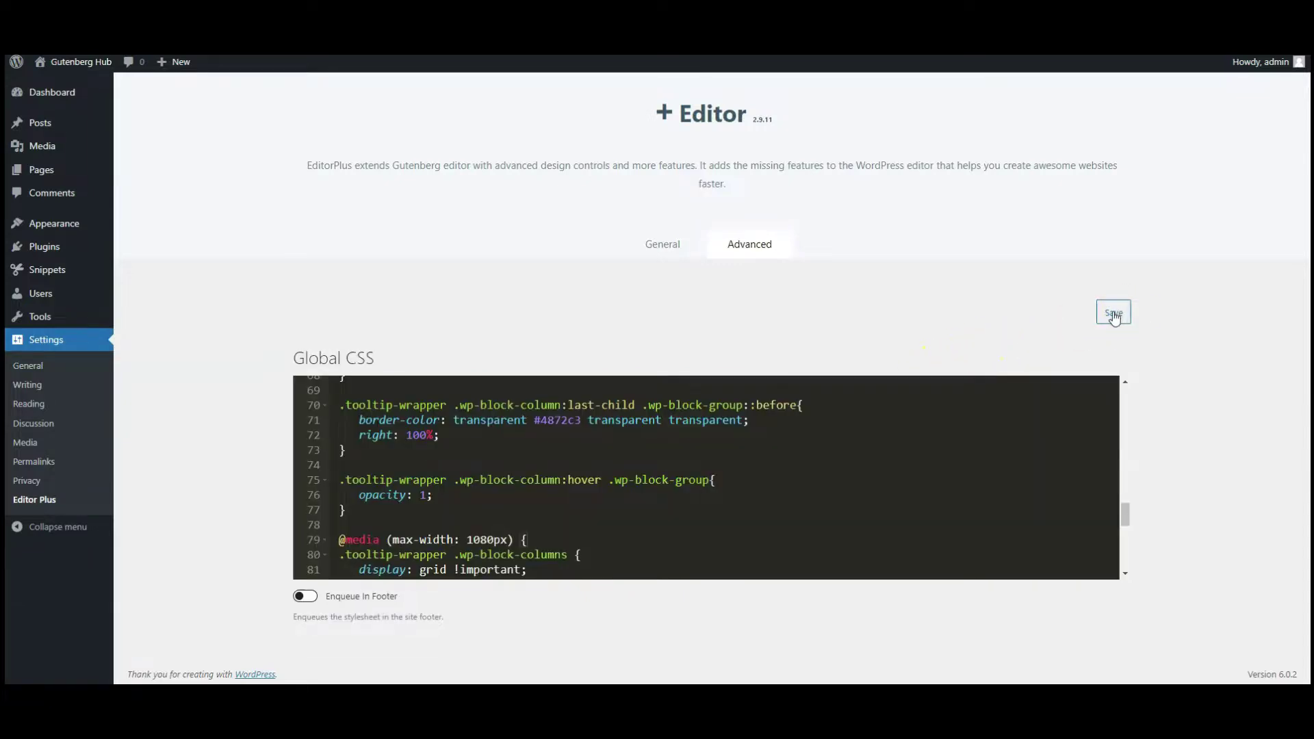
{"action": "left_click", "coordinate": [815, 64]}
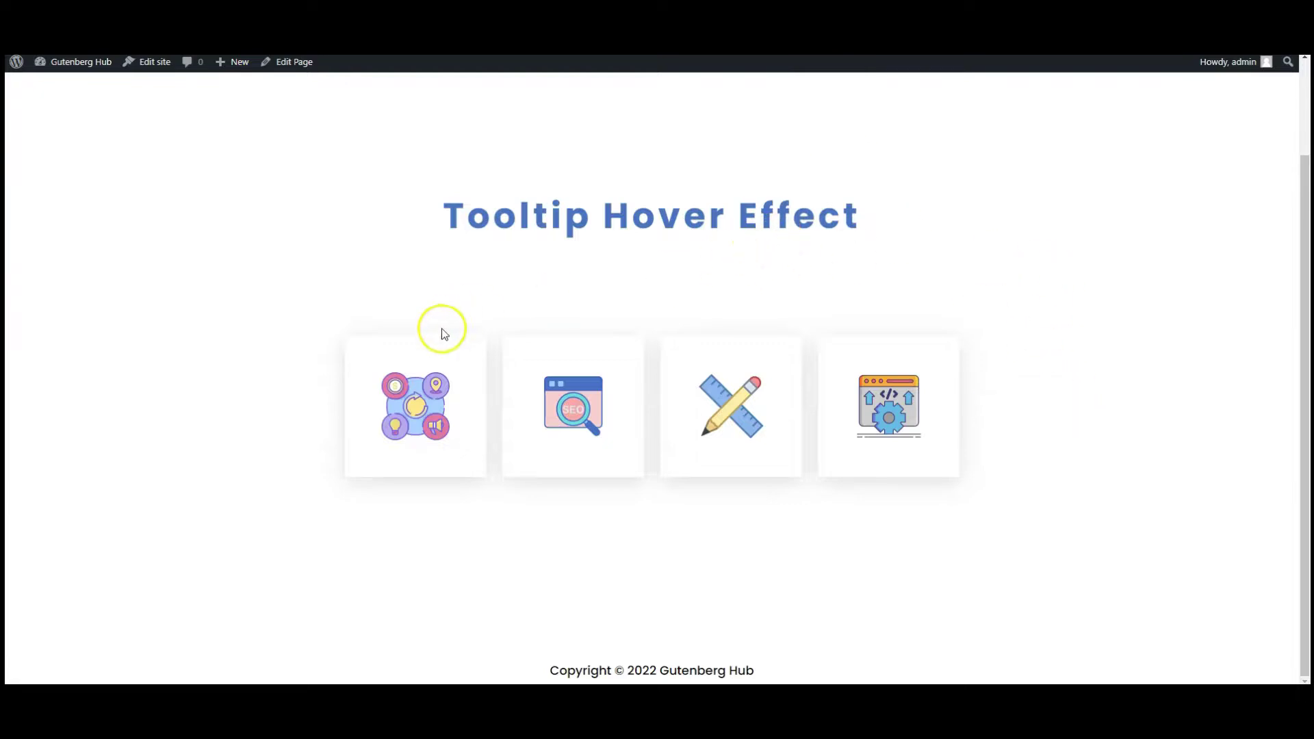
{"action": "mouse_move", "coordinate": [414, 383]}
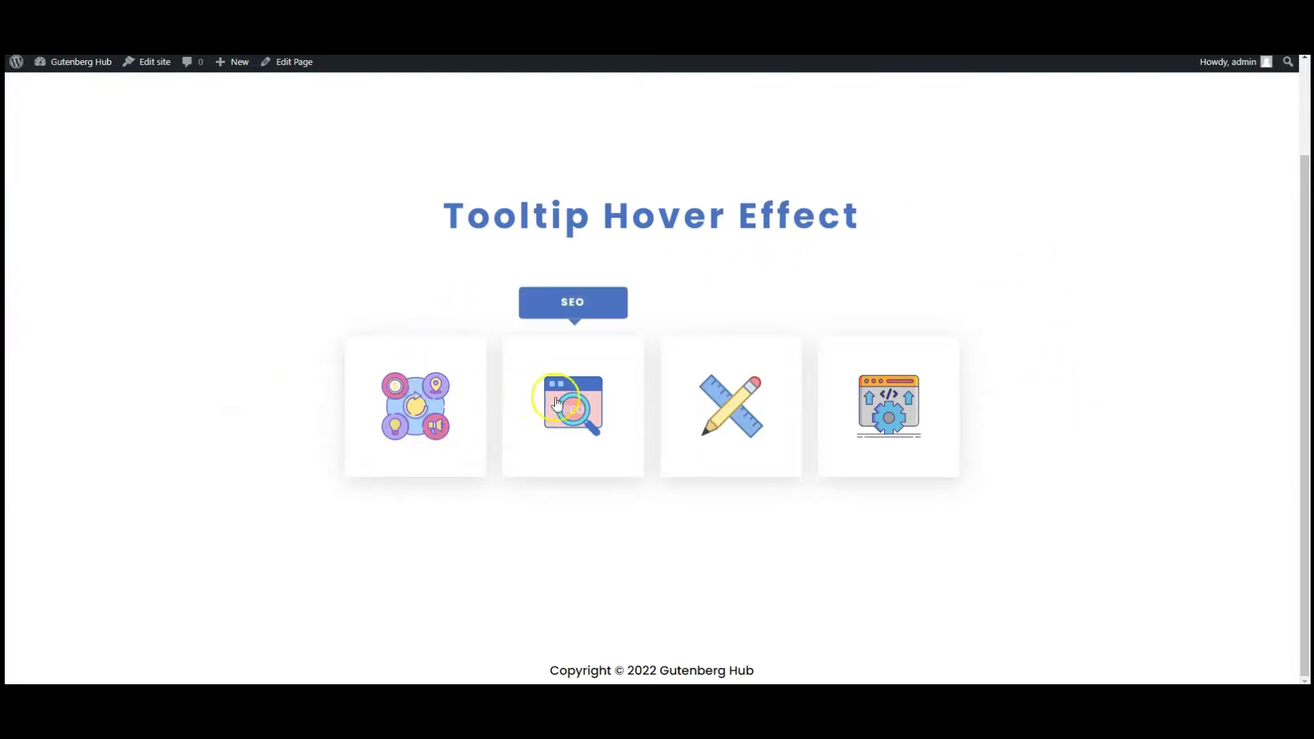
{"action": "mouse_move", "coordinate": [704, 407]}
{"action": "mouse_move", "coordinate": [866, 410]}
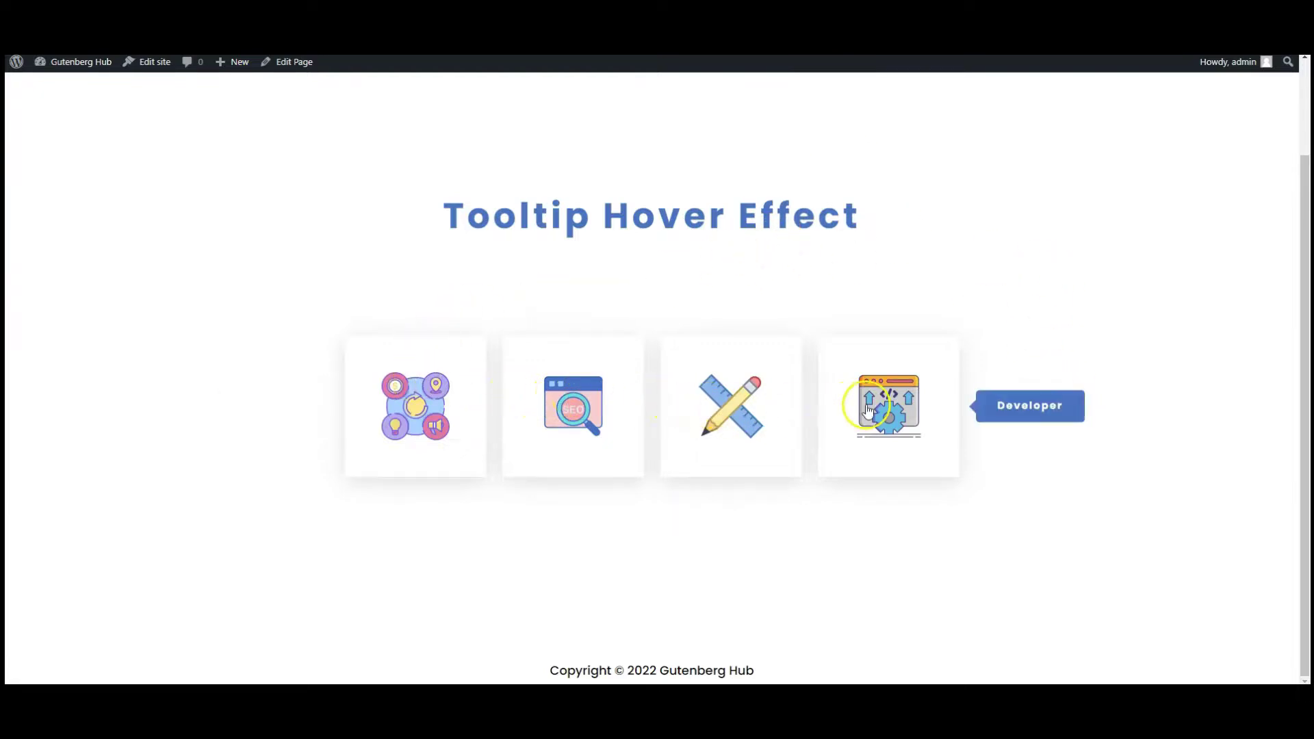
{"action": "mouse_move", "coordinate": [614, 409]}
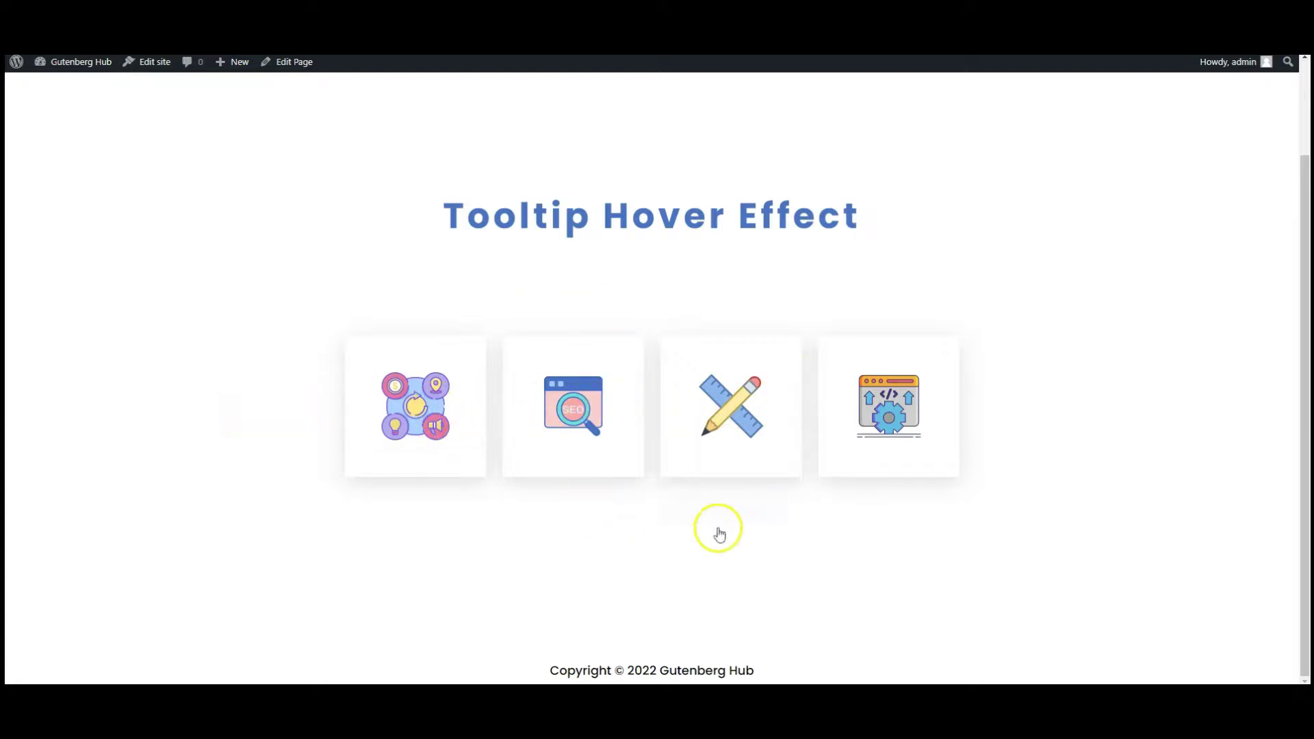
{"action": "right_click", "coordinate": [1072, 318]}
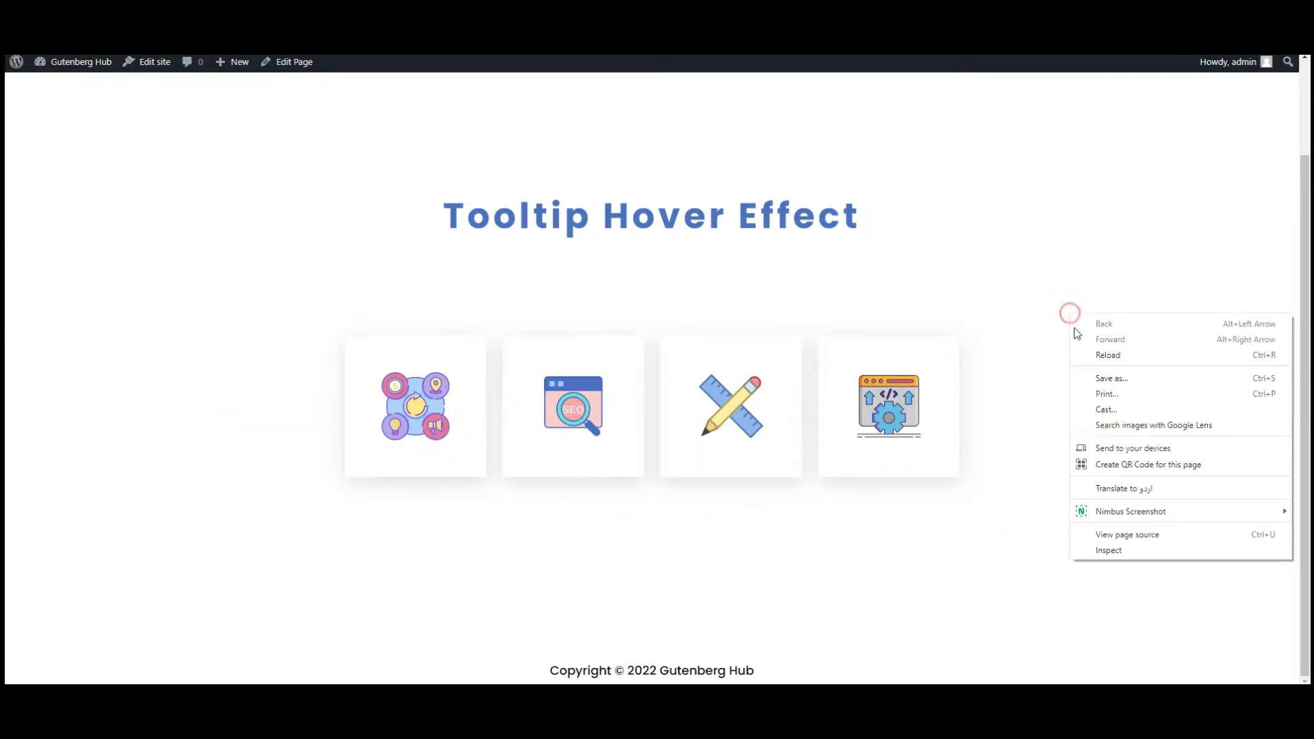
{"action": "left_click", "coordinate": [1127, 556]}
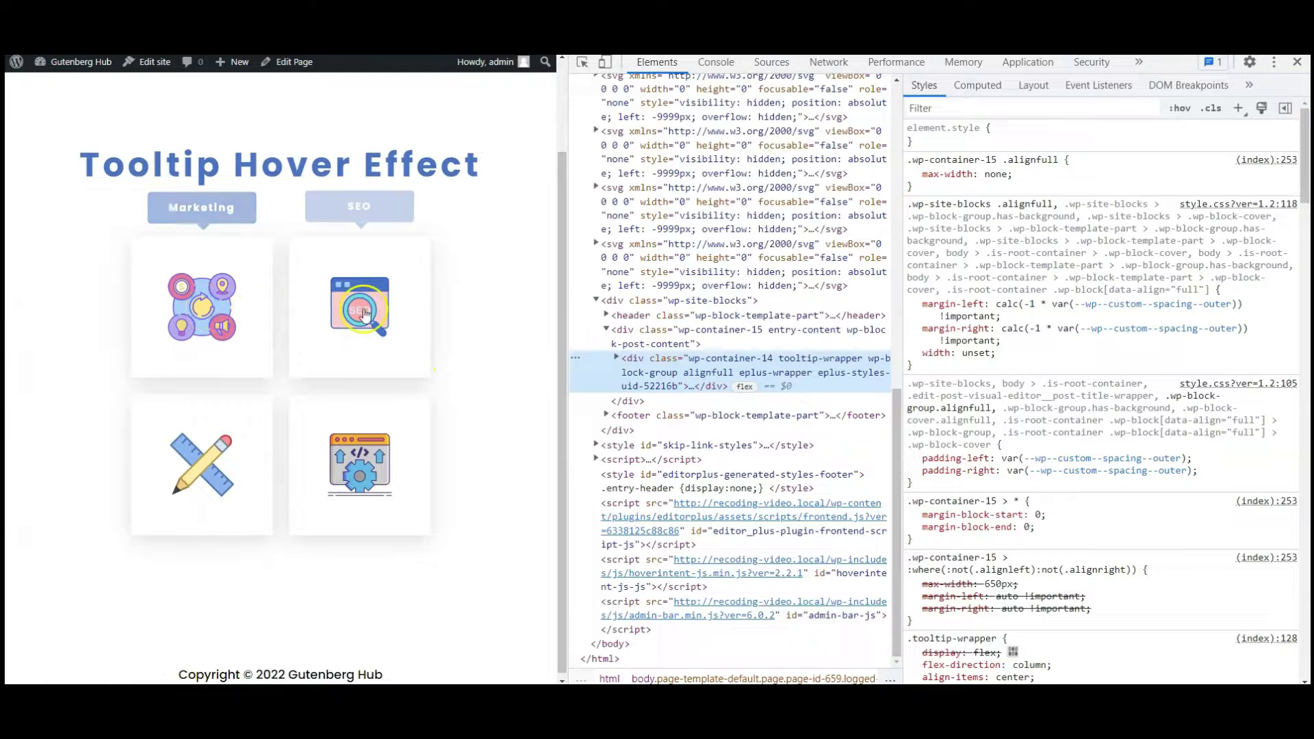
{"action": "mouse_move", "coordinate": [238, 464]}
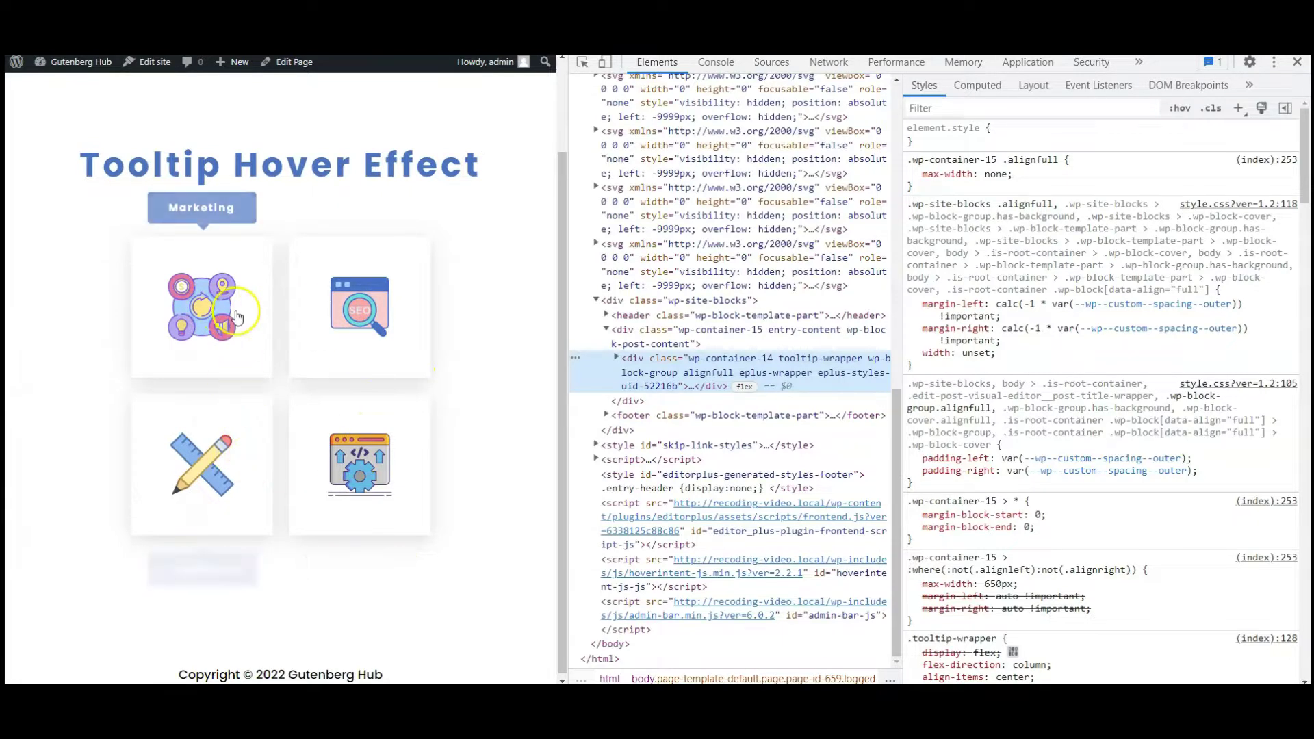
{"action": "mouse_move", "coordinate": [349, 445]}
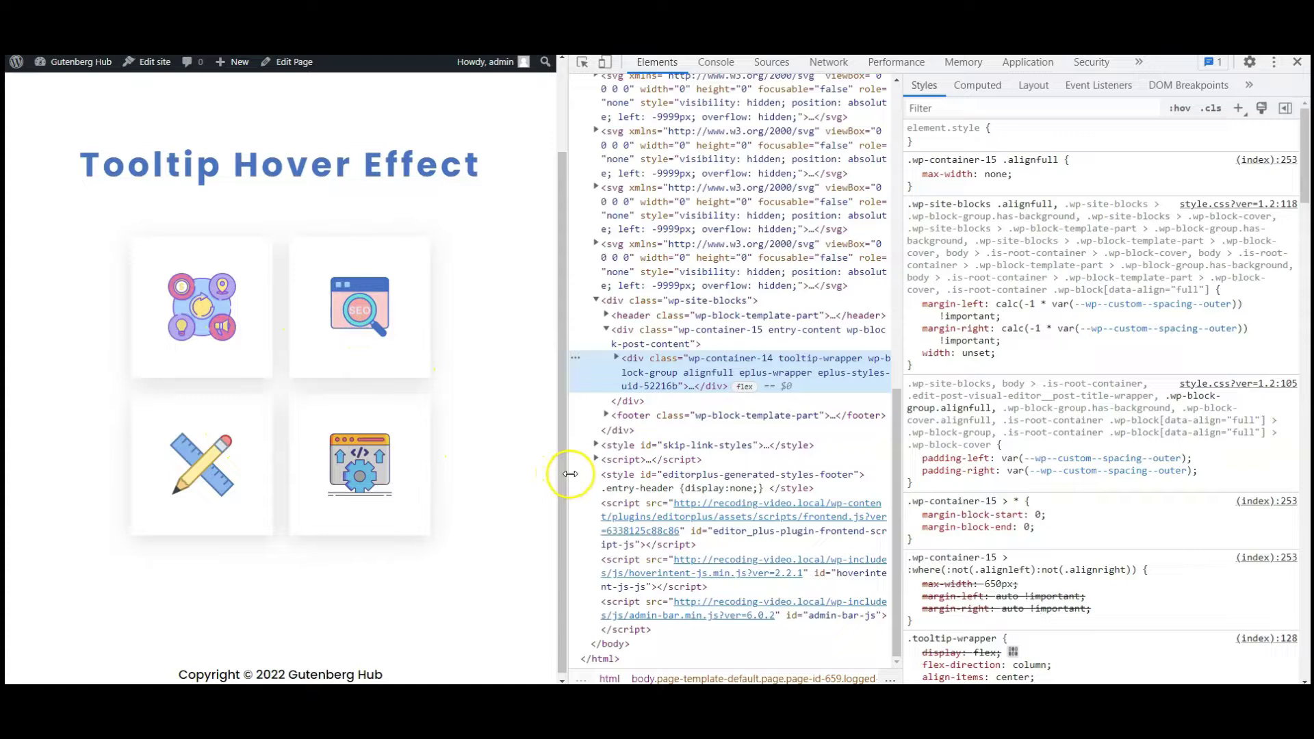
{"action": "left_click_drag", "start_coordinate": [571, 473], "coordinate": [1029, 485]}
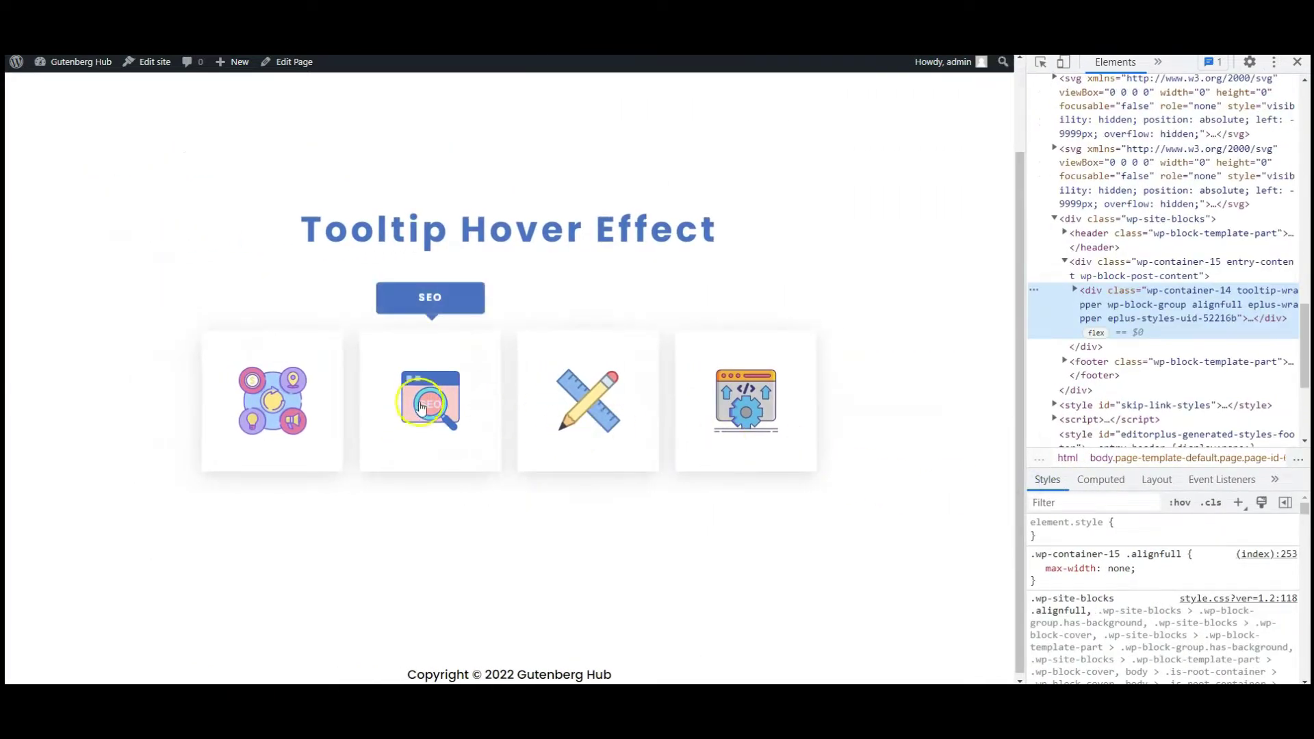
{"action": "mouse_move", "coordinate": [325, 395]}
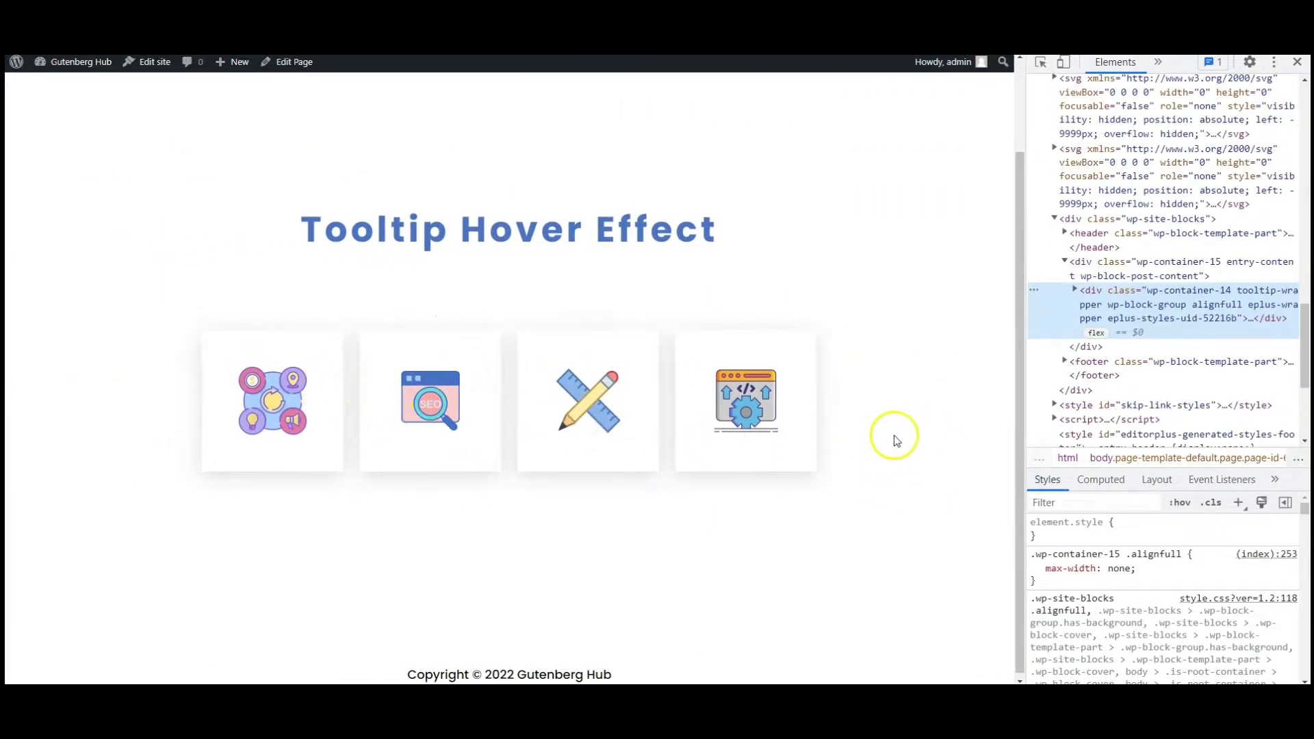
{"action": "left_click", "coordinate": [1297, 62]}
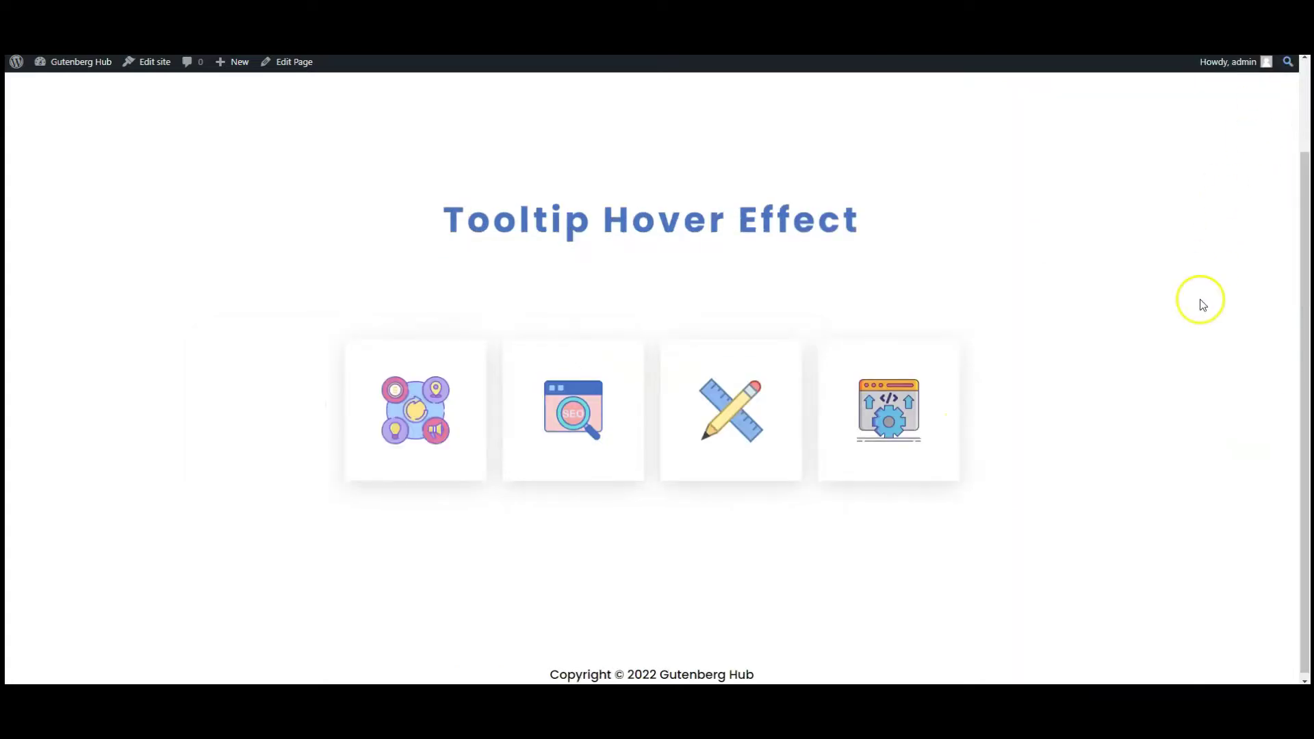